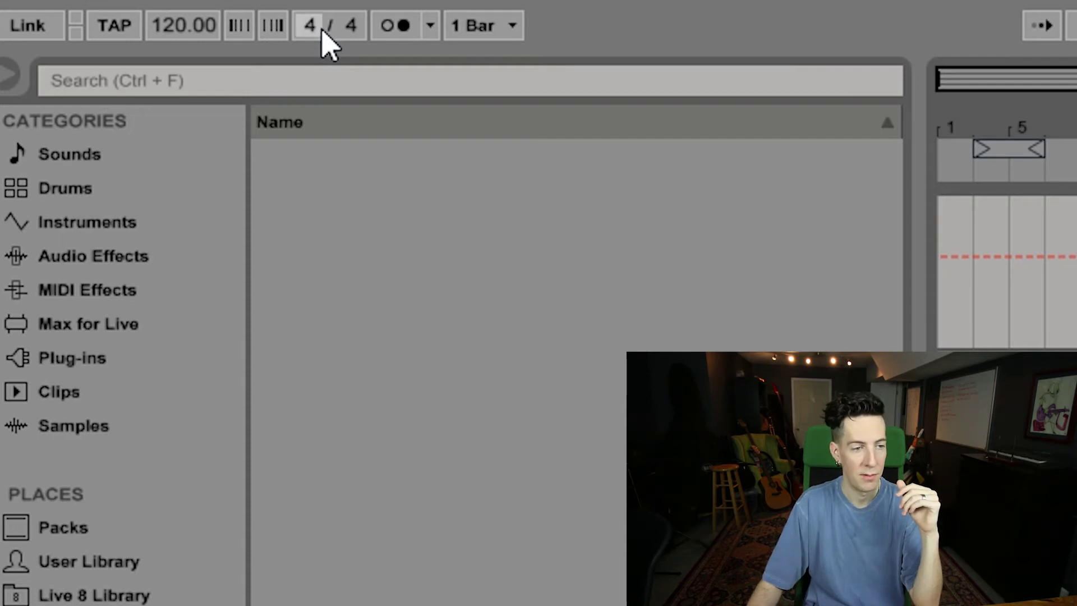
Set the song's time signature to 7/4 and select the whole first bar on the MIDI OUT track.
key(Return)
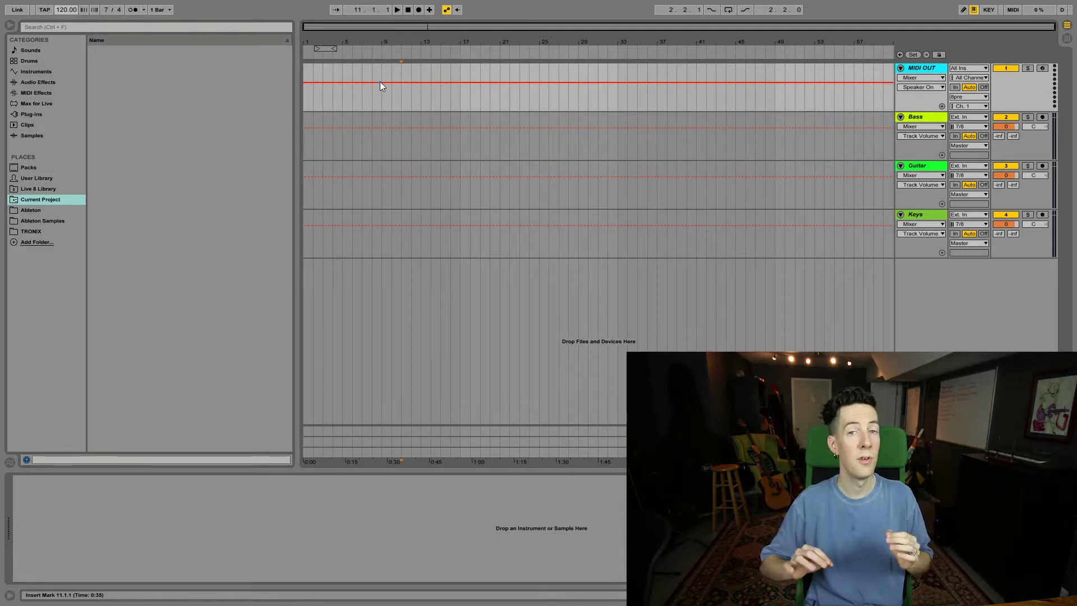
click(325, 110)
key(plus)
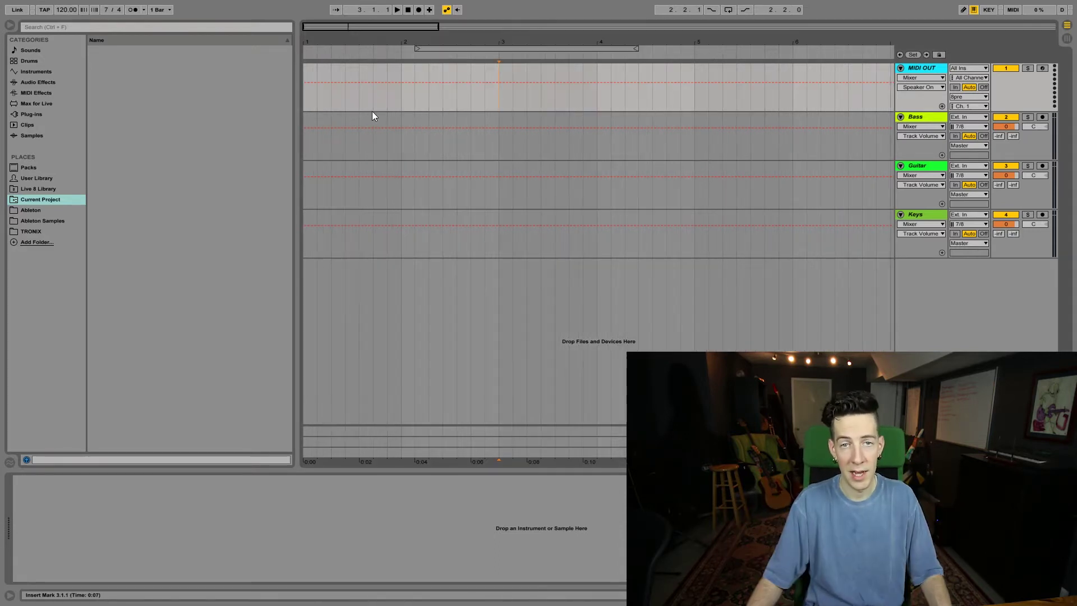
drag(388, 105, 305, 101)
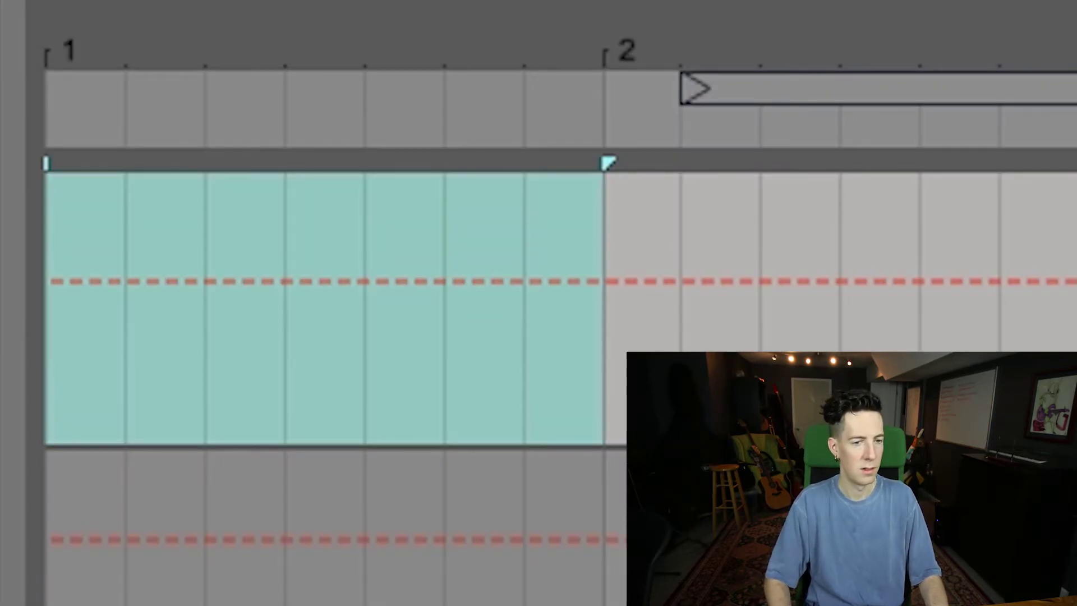
Undo the time signature change to select the first 4/4 bar, and set the signature back to 7/4.
key(ctrl+z)
drag(398, 368, 72, 379)
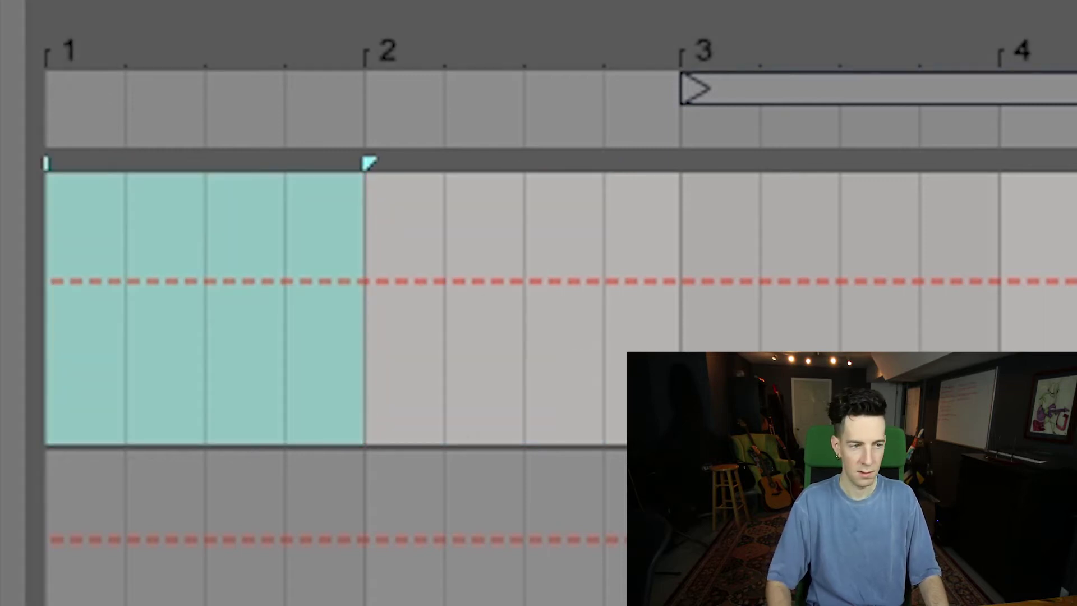
text(7)
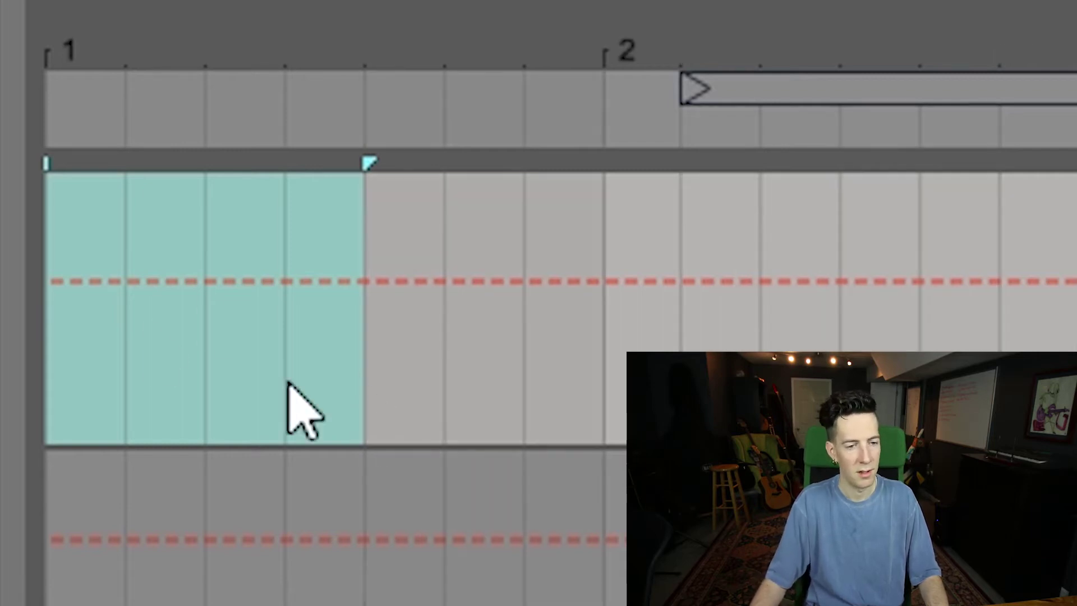
Insert an empty MIDI clip across the first 7/4 bar of the MIDI OUT track and open it in the note editor.
drag(60, 396, 1, 387)
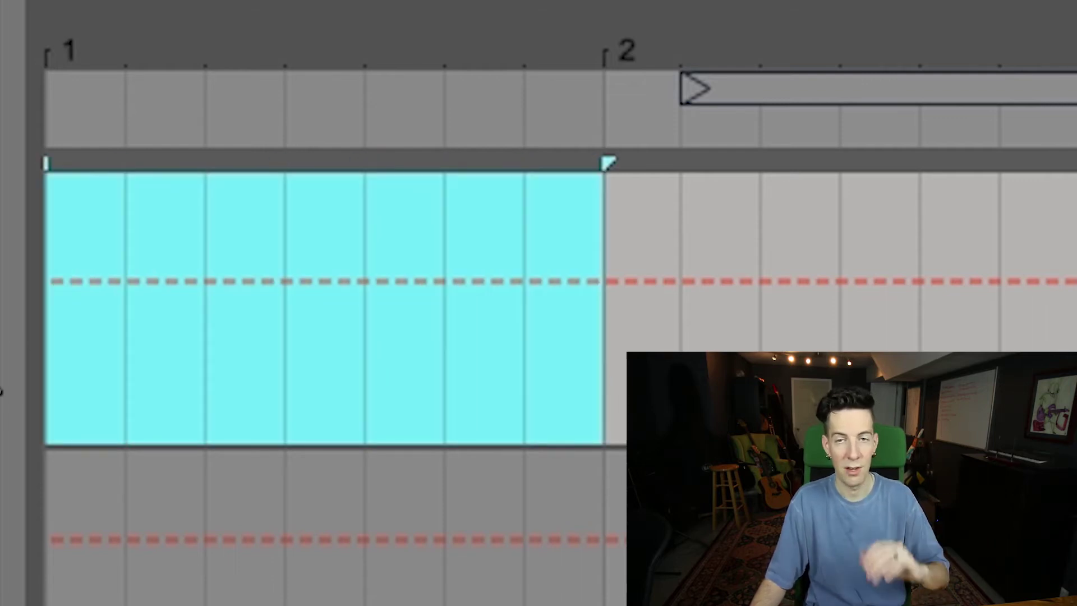
key(ctrl+shift+m)
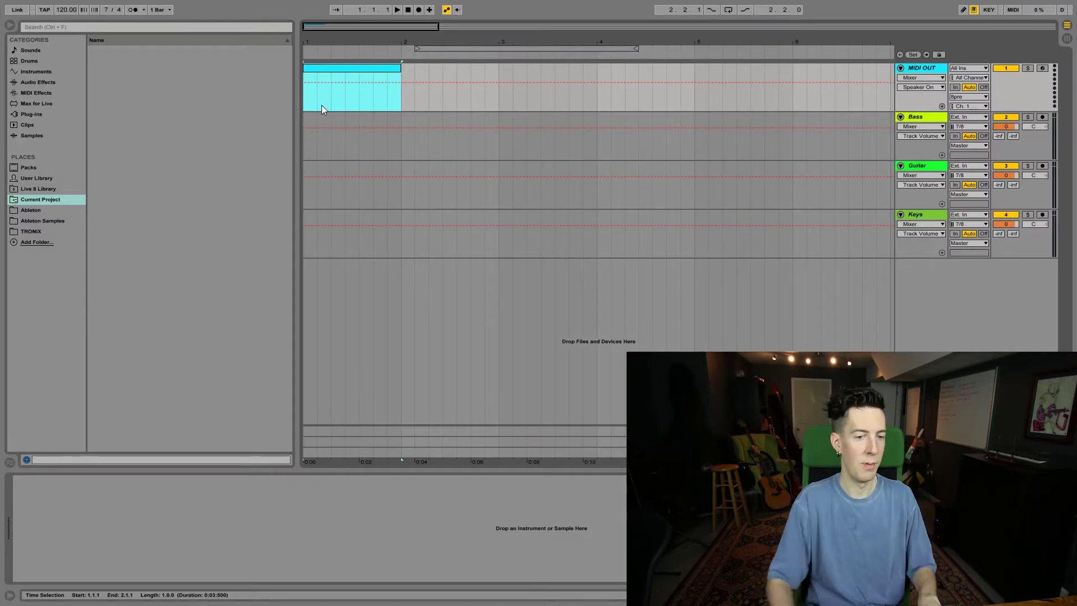
double_click(354, 69)
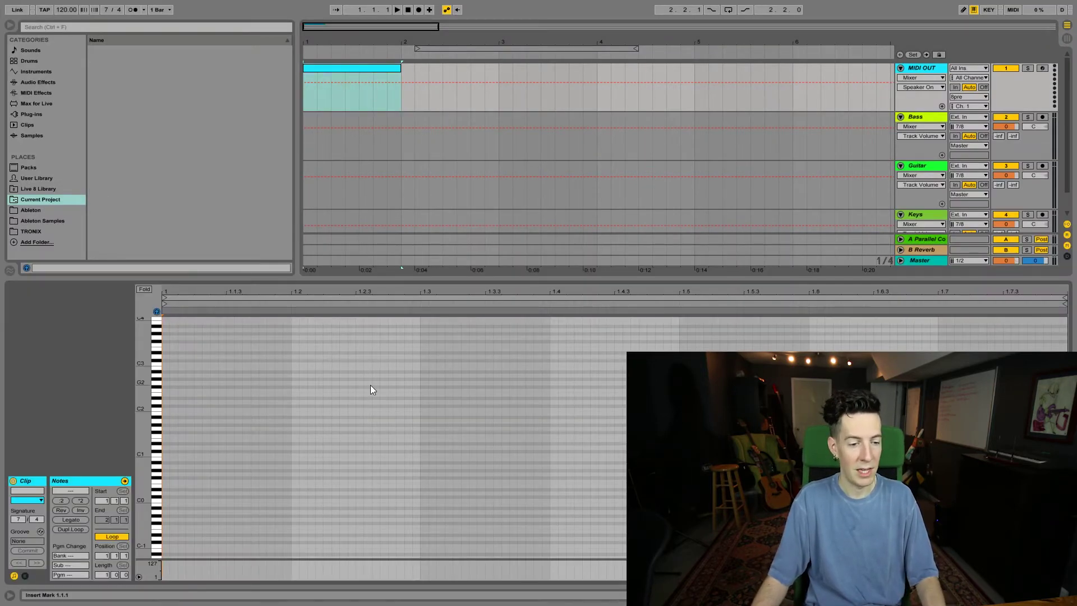
Examine the beat divisions of the 7/4 clip in the note grid, and hide the clip view.
drag(296, 354, 394, 351)
drag(462, 356, 774, 359)
drag(839, 358, 1065, 359)
click(776, 359)
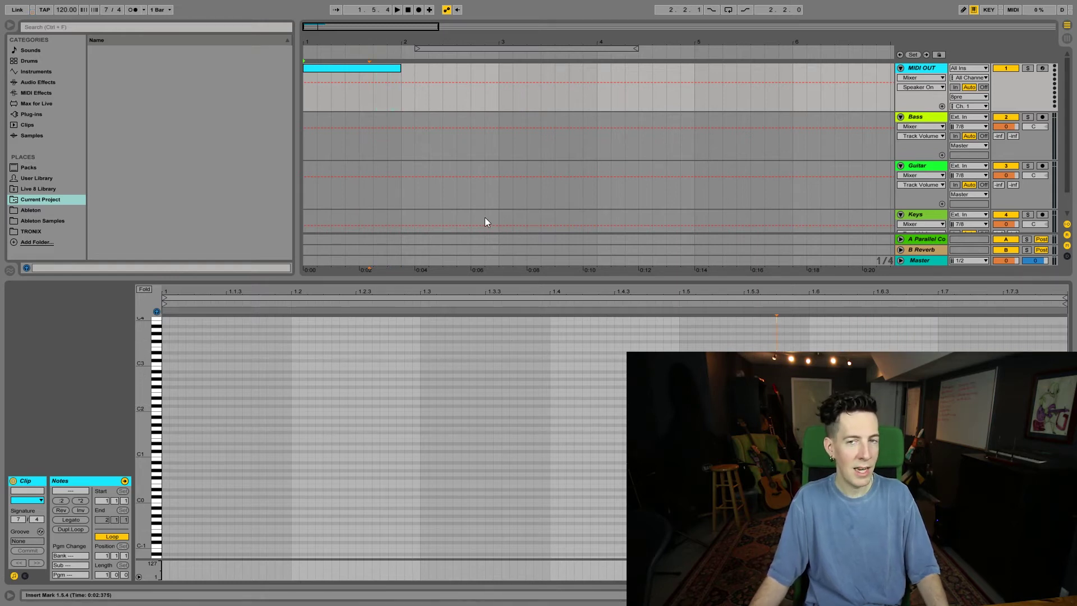
key(ctrl+alt+l)
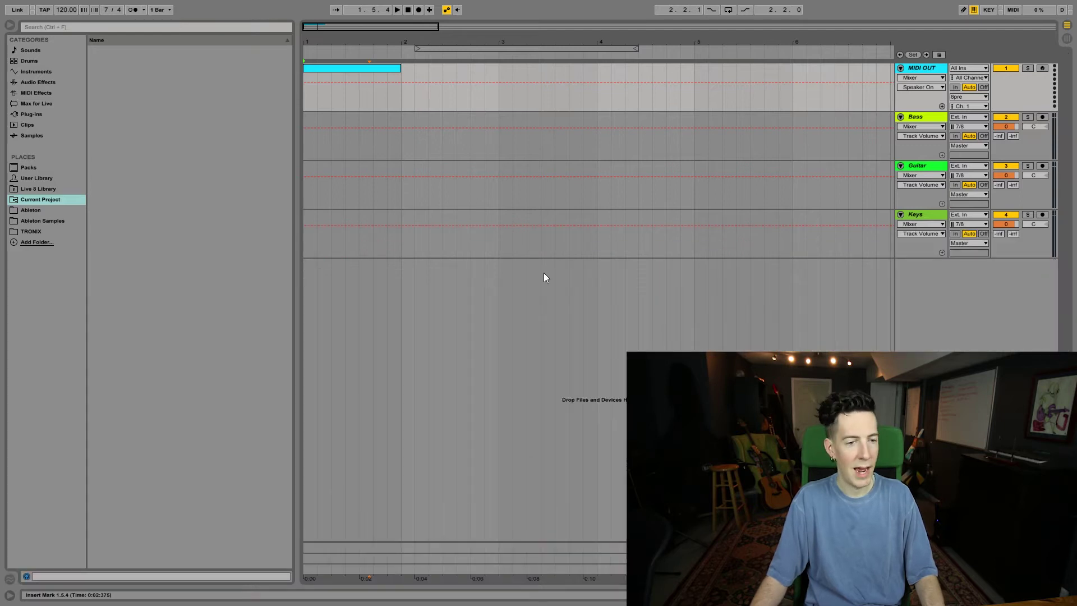
Insert a 5/4 time signature change at the start of bar 2.
click(360, 69)
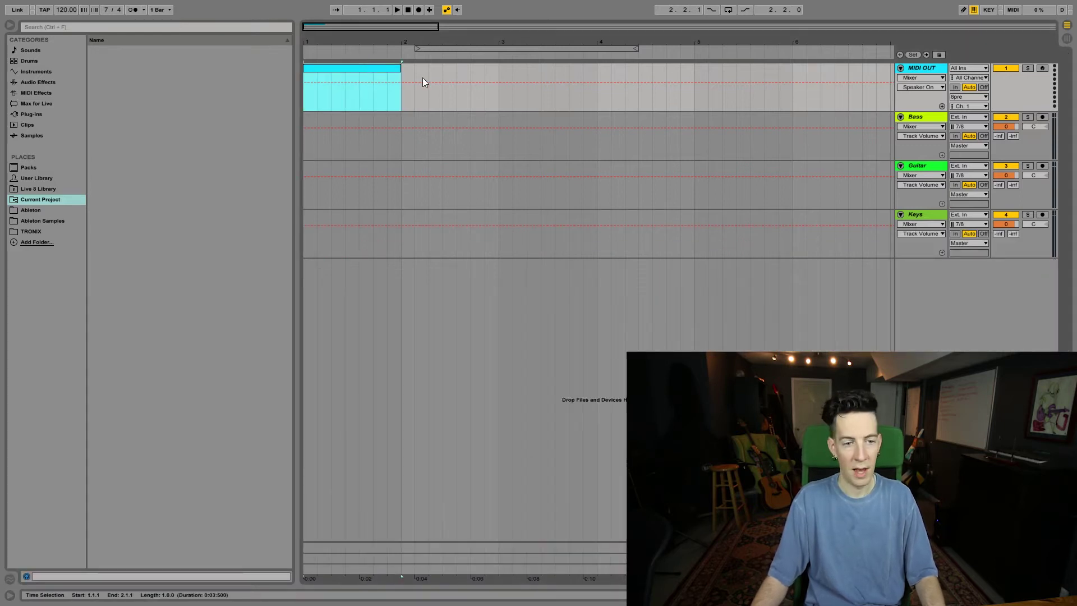
drag(403, 72, 494, 69)
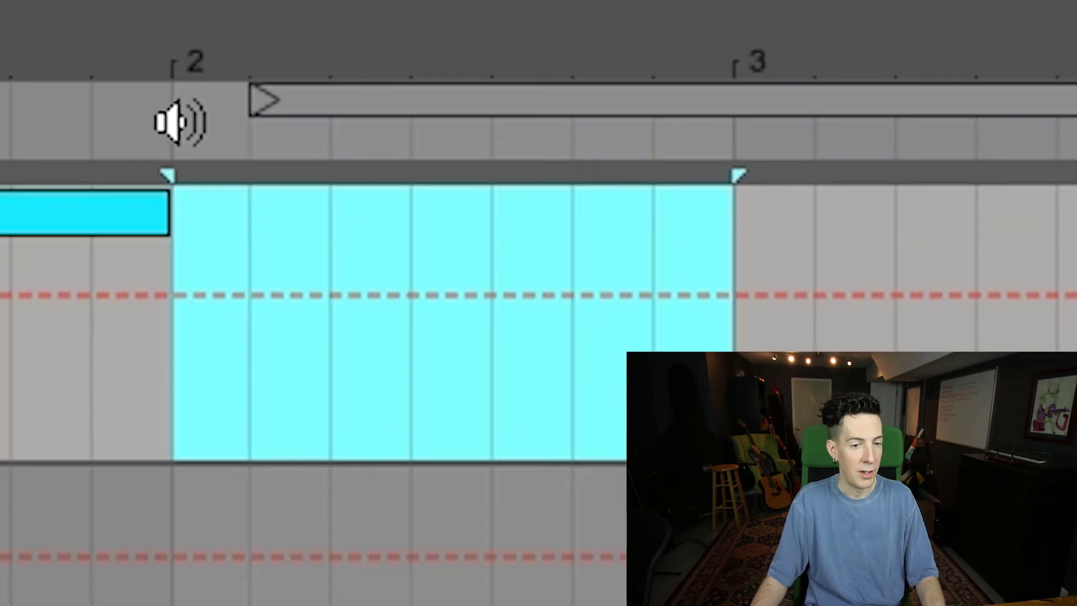
right_click(176, 115)
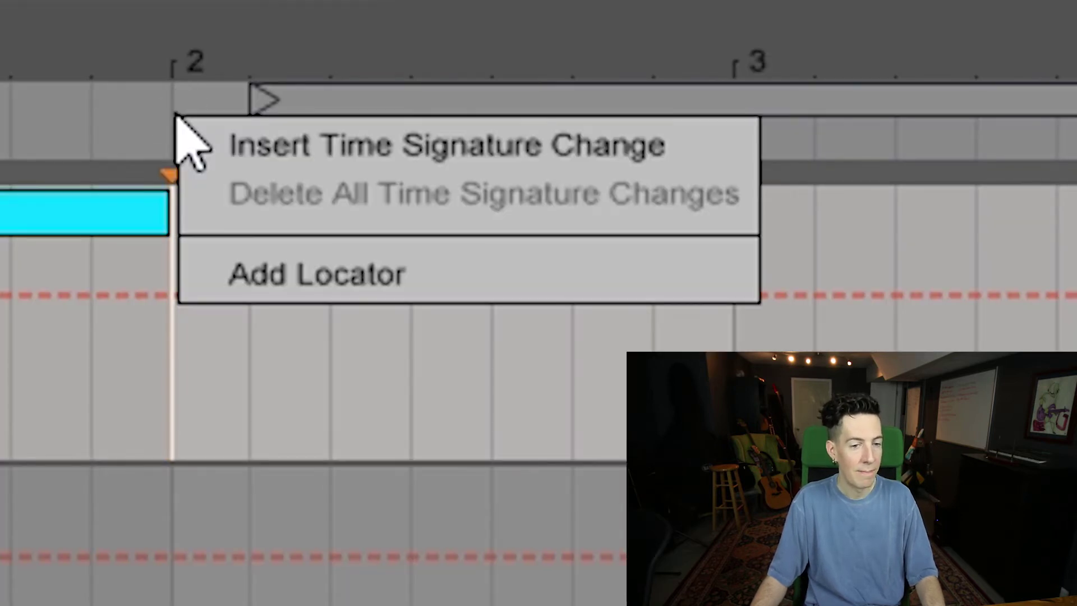
click(256, 147)
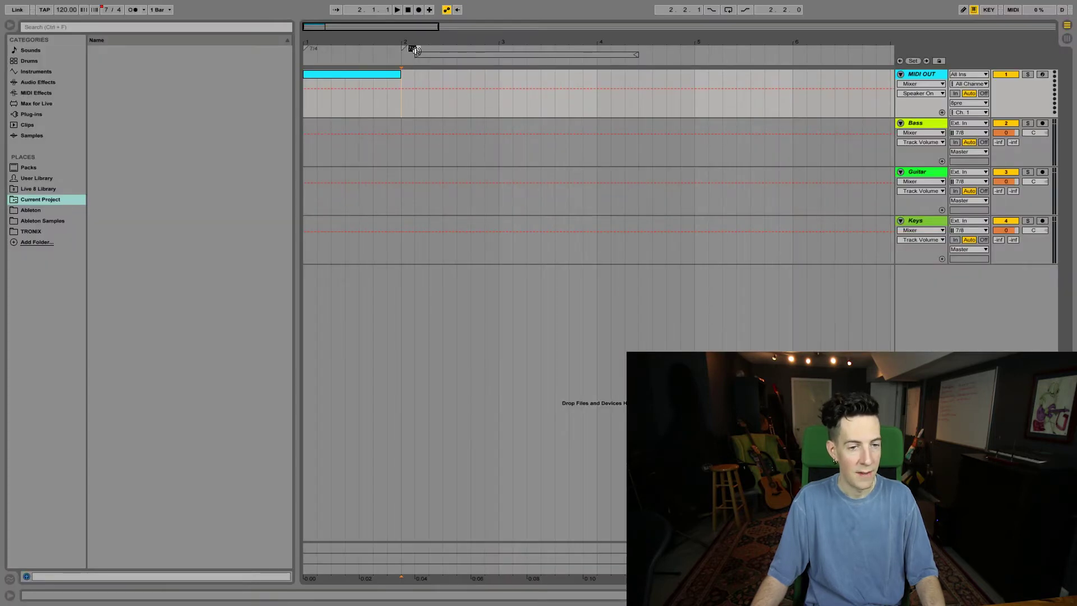
text(5/4)
key(Return)
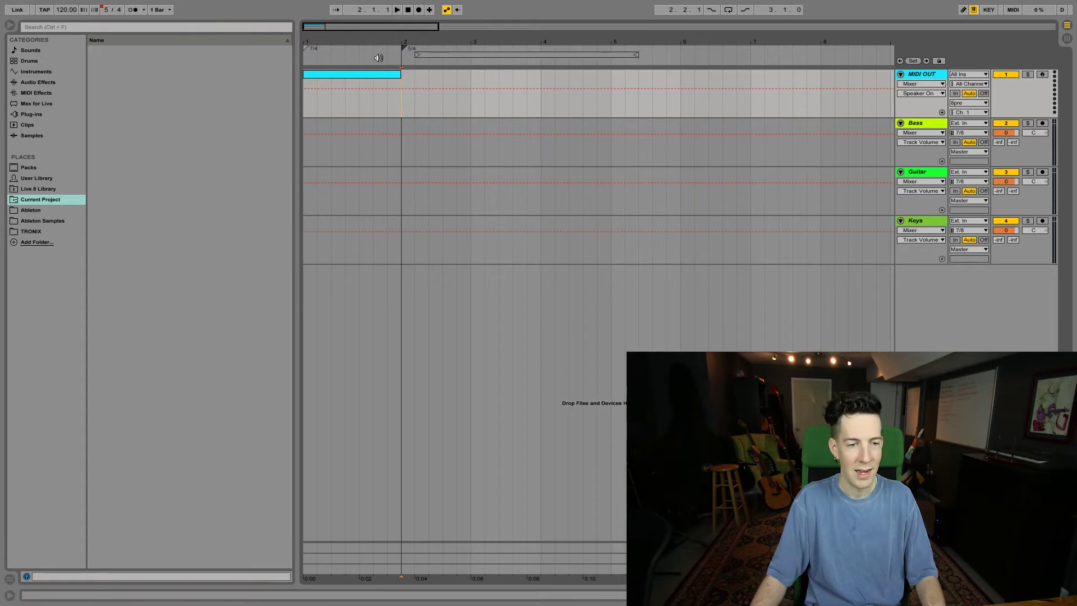
Insert an empty MIDI clip across the 5/4 bar on the MIDI OUT track and open it in the note editor.
click(377, 78)
drag(399, 101, 472, 101)
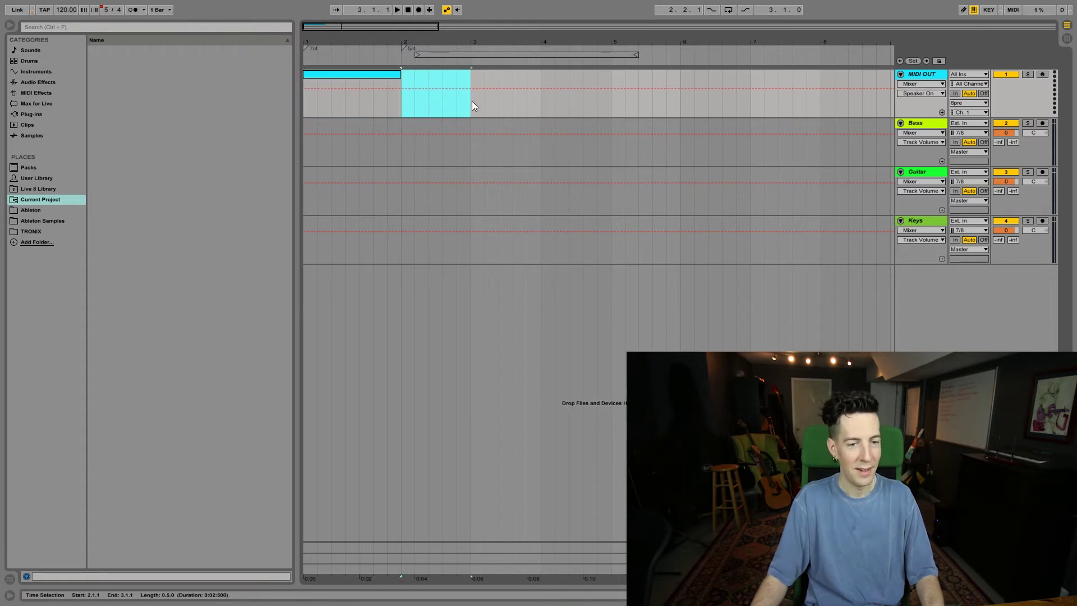
key(ctrl+shift+m)
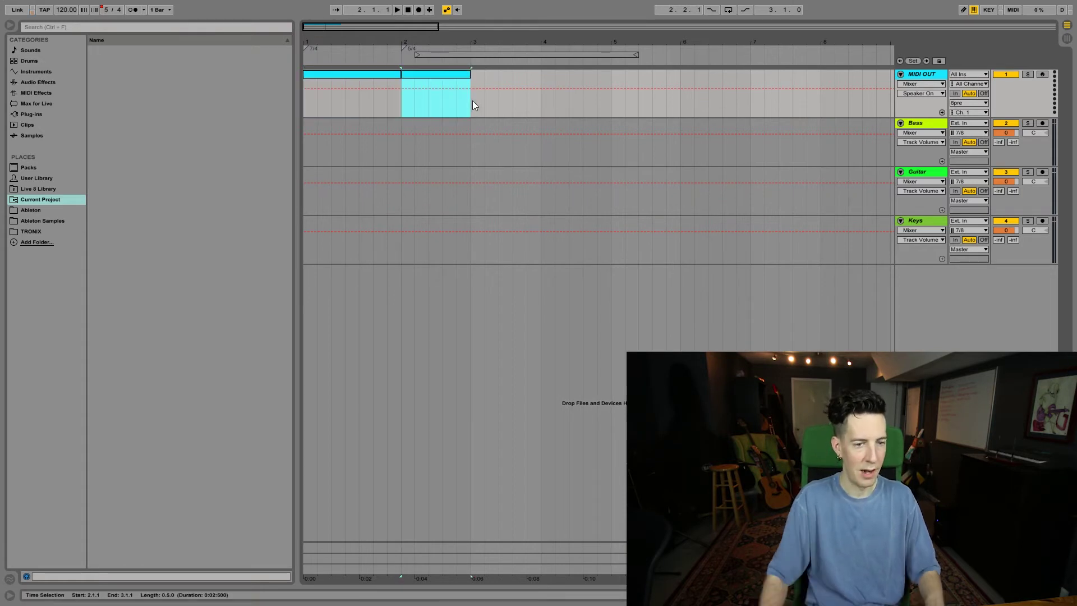
double_click(460, 75)
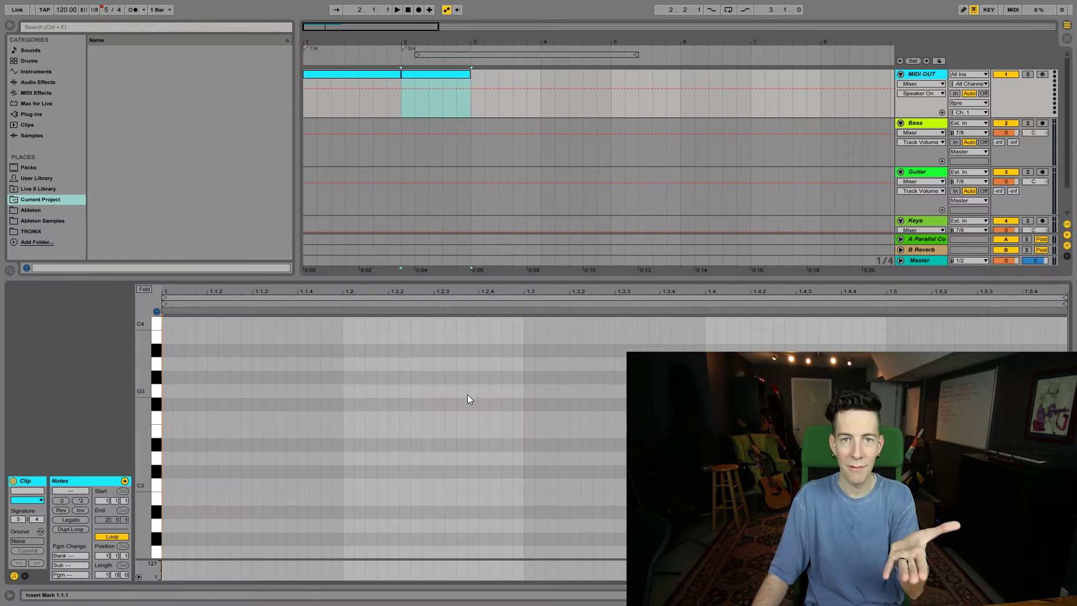
Insert a 7/4 time signature change at the start of bar 3.
click(470, 74)
key(space)
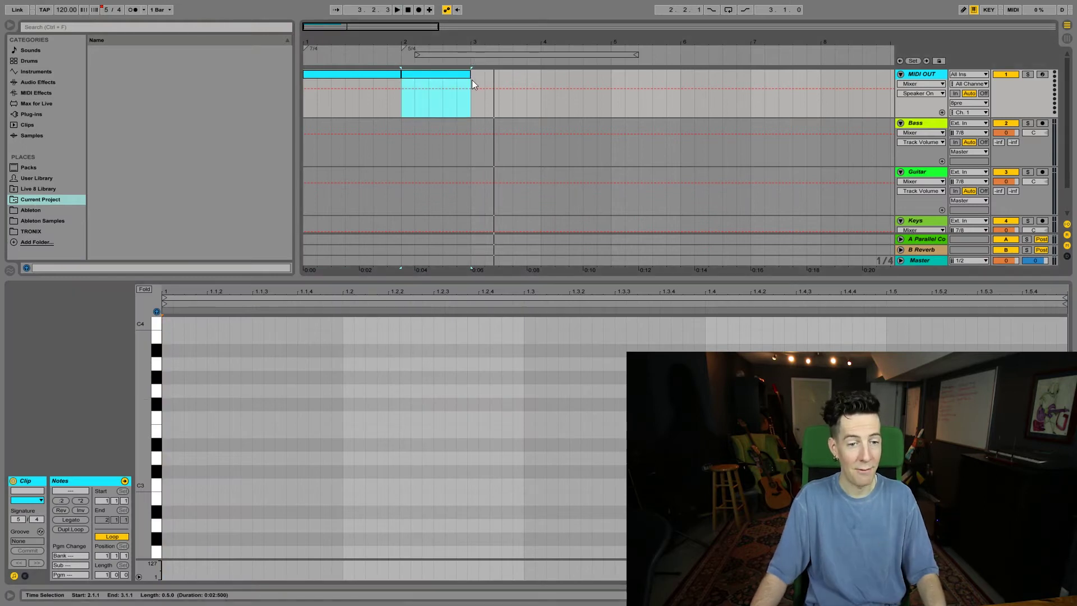
key(space)
click(472, 80)
right_click(472, 63)
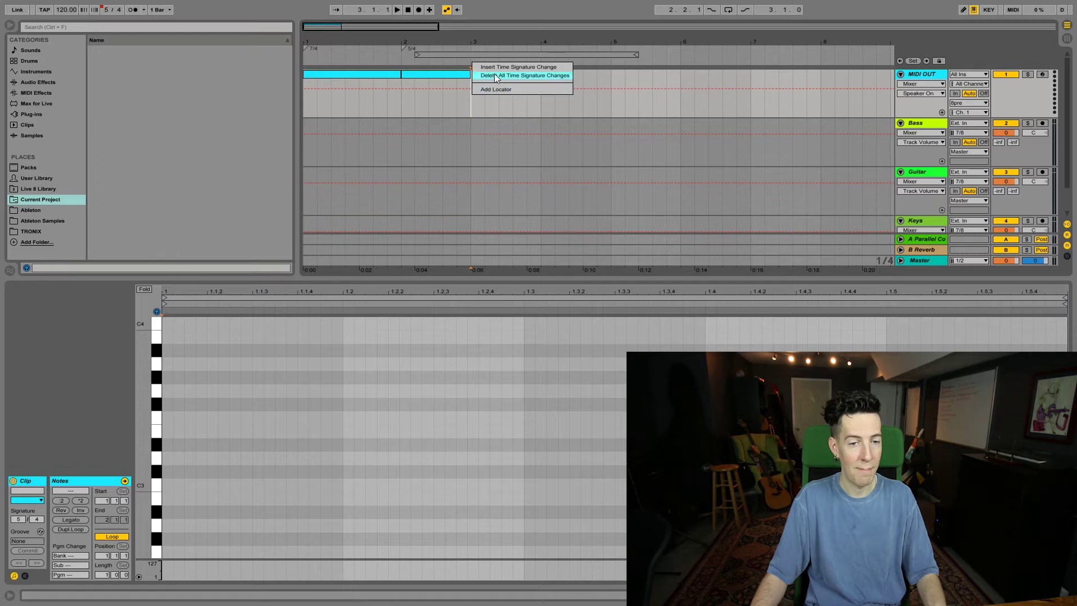
click(495, 72)
text(7/4)
key(Return)
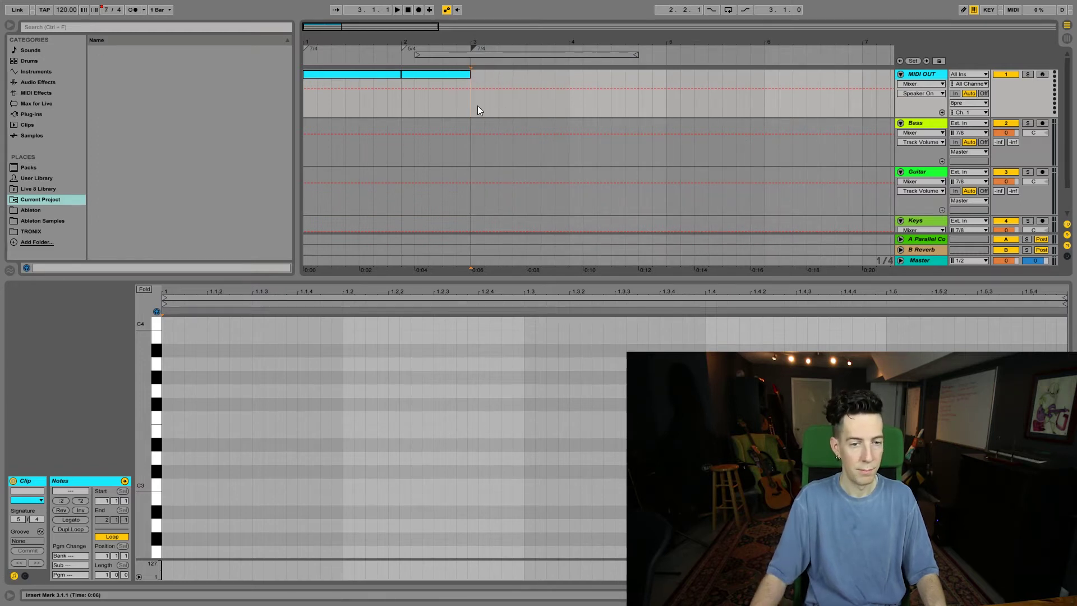
Insert an empty MIDI clip across the 7/4 bar at bar 3 on the MIDI OUT track, and hide the clip view.
drag(480, 106, 528, 100)
key(ctrl+shift+m)
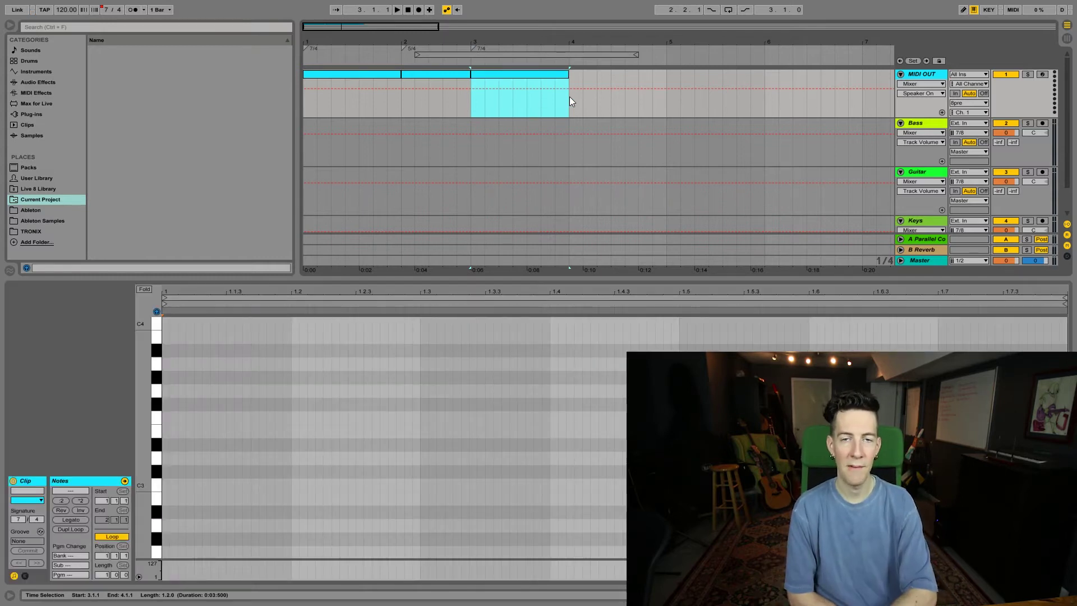
key(ctrl+alt+l)
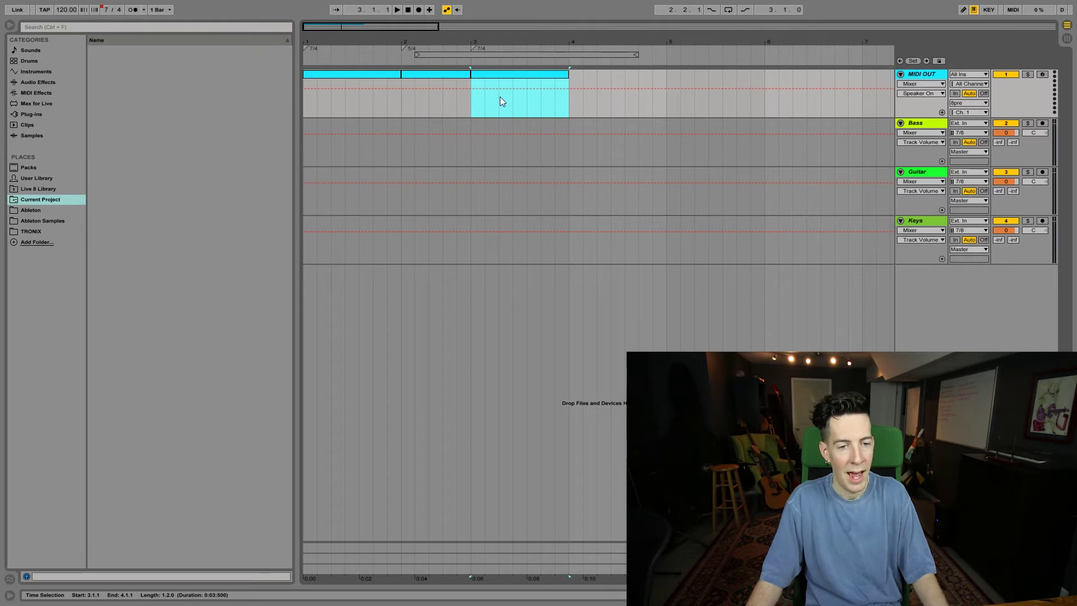
Delete the MIDI clips in bars 3 and 2 from the MIDI OUT track.
key(Delete)
click(451, 75)
key(Delete)
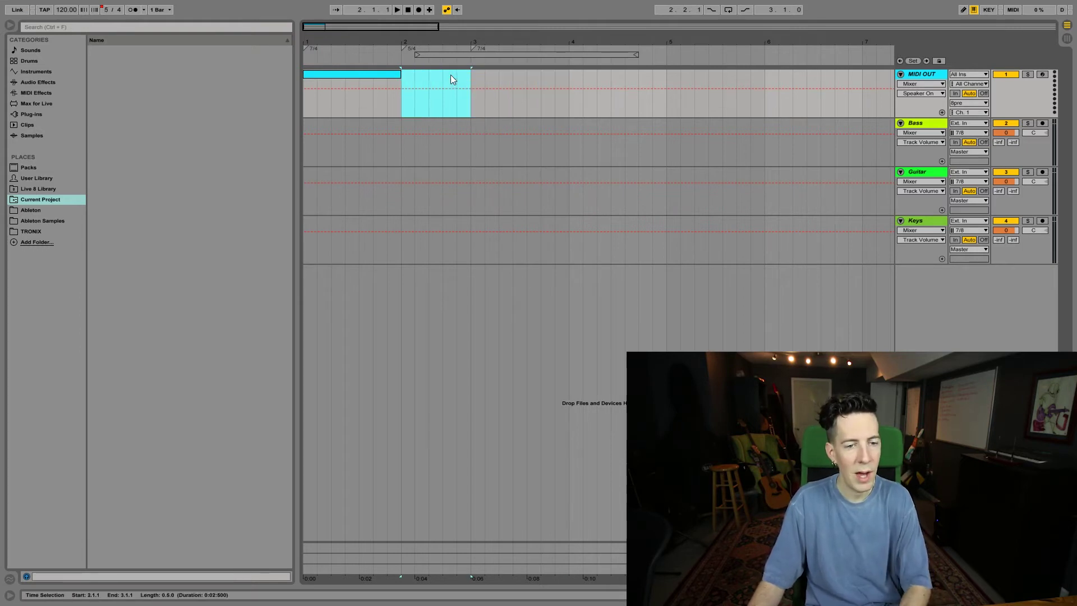
Remove the time signature changes at bars 3 and 2.
right_click(474, 47)
click(491, 60)
right_click(403, 47)
click(413, 59)
click(389, 67)
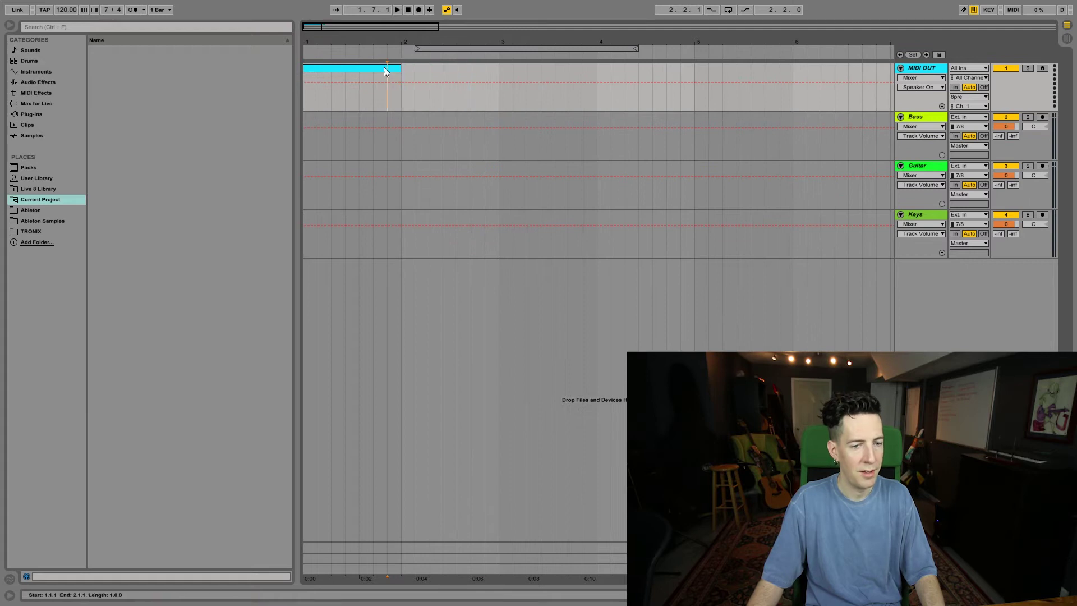
Colour the 1 Audio track red and duplicate it four times to get five audio tracks.
drag(400, 29, 644, 29)
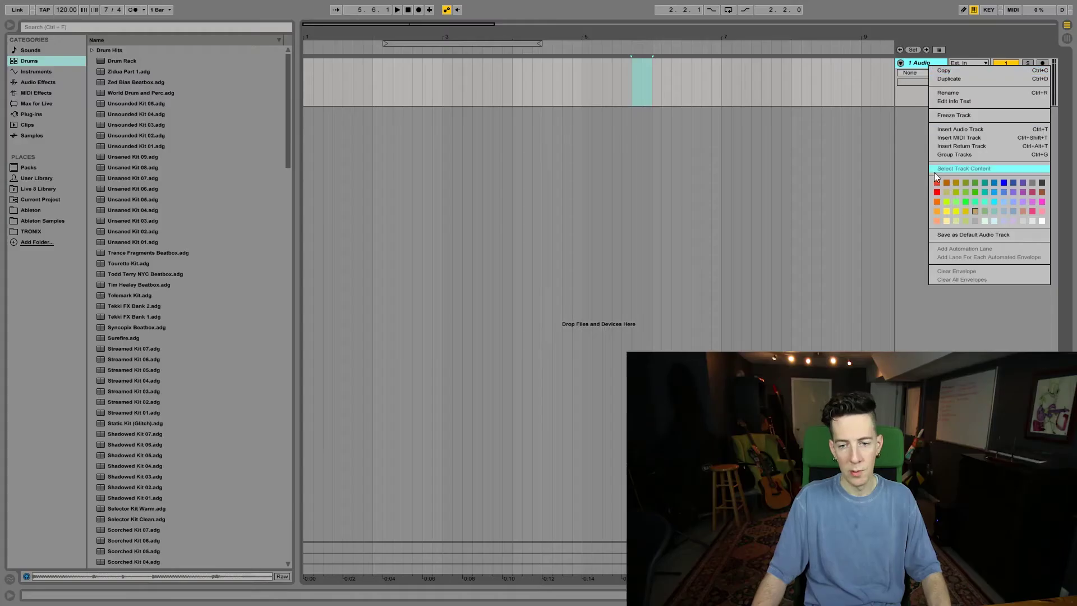
click(936, 192)
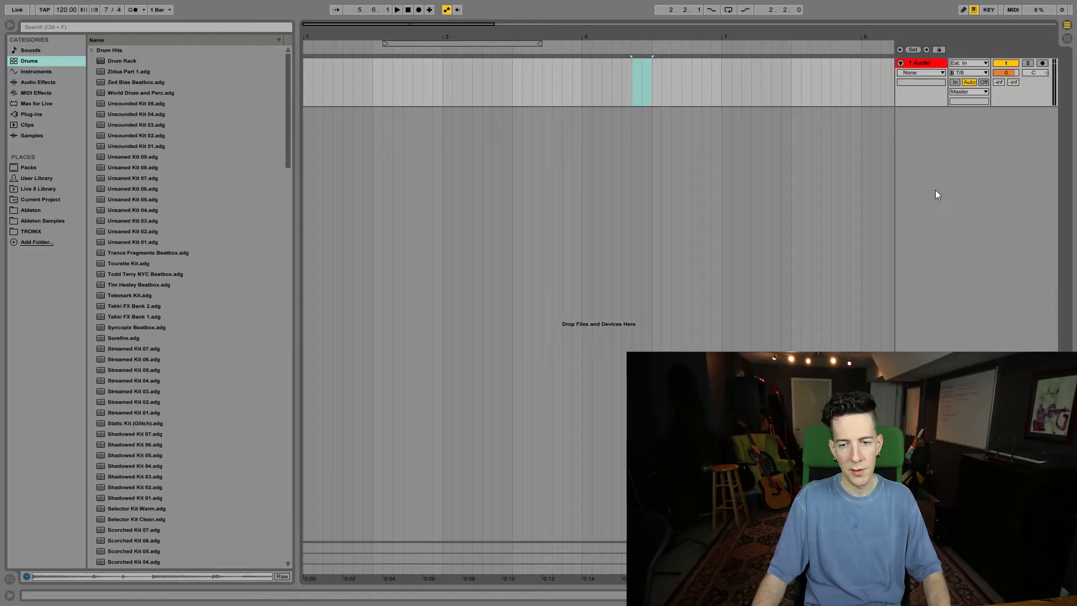
key(ctrl+d)
key(ctrl+d)
key(ctrl+d)
key(ctrl+d)
click(871, 287)
Loop the first 7/4 bar of the arrangement, with the metronome on for playback.
drag(438, 55, 360, 49)
drag(465, 51, 442, 51)
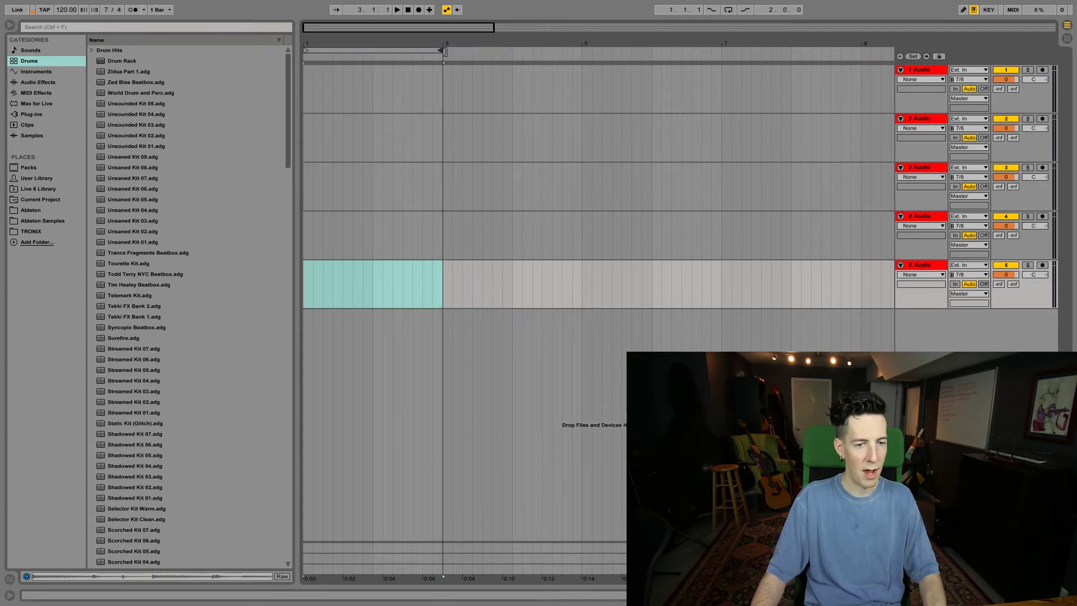
click(408, 10)
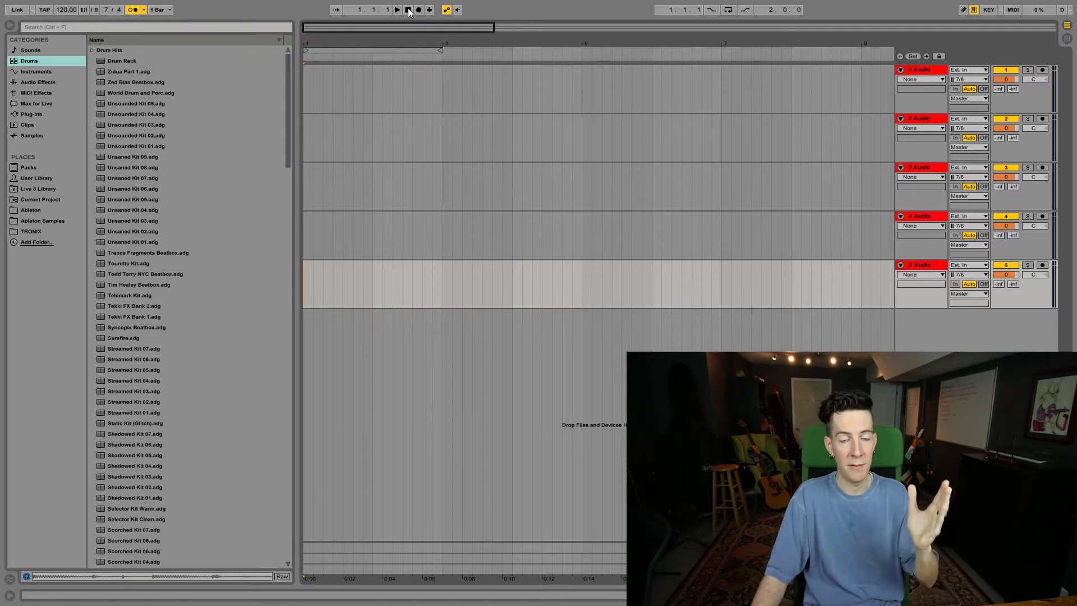
click(398, 10)
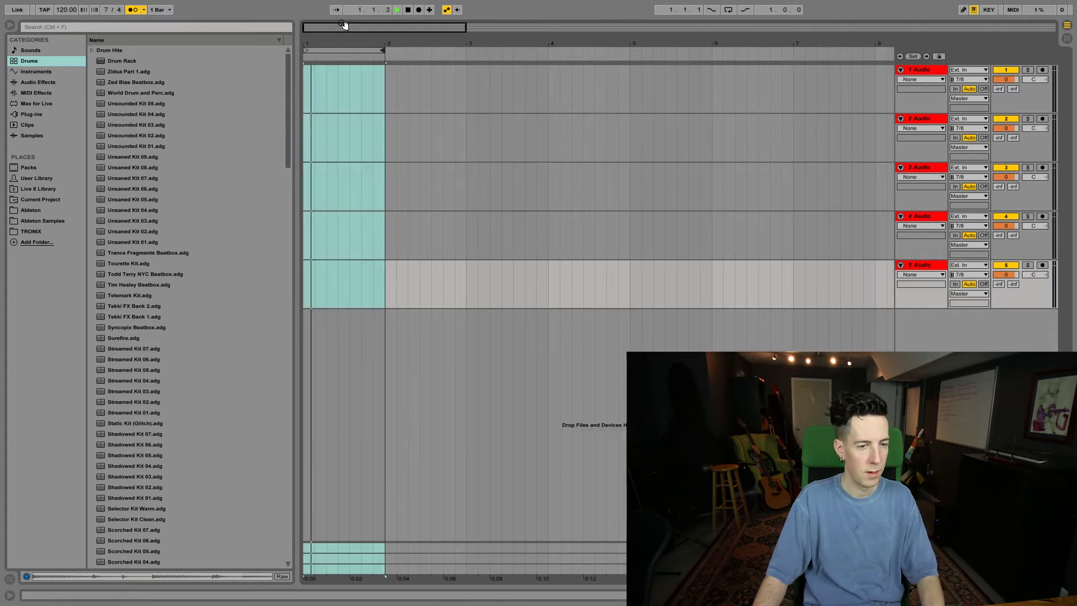
drag(344, 26, 319, 95)
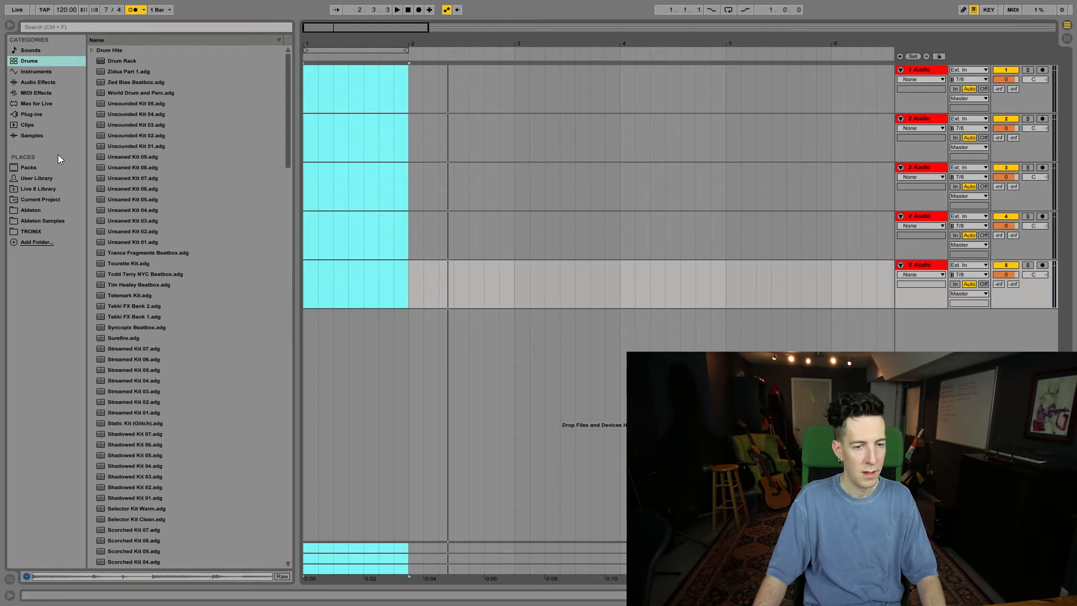
click(730, 12)
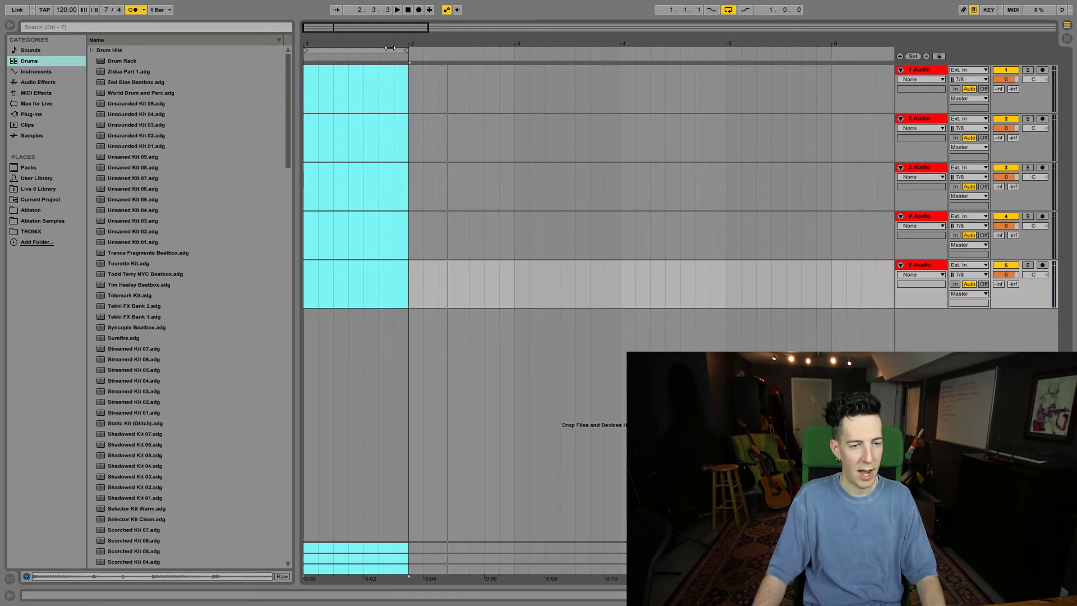
click(392, 49)
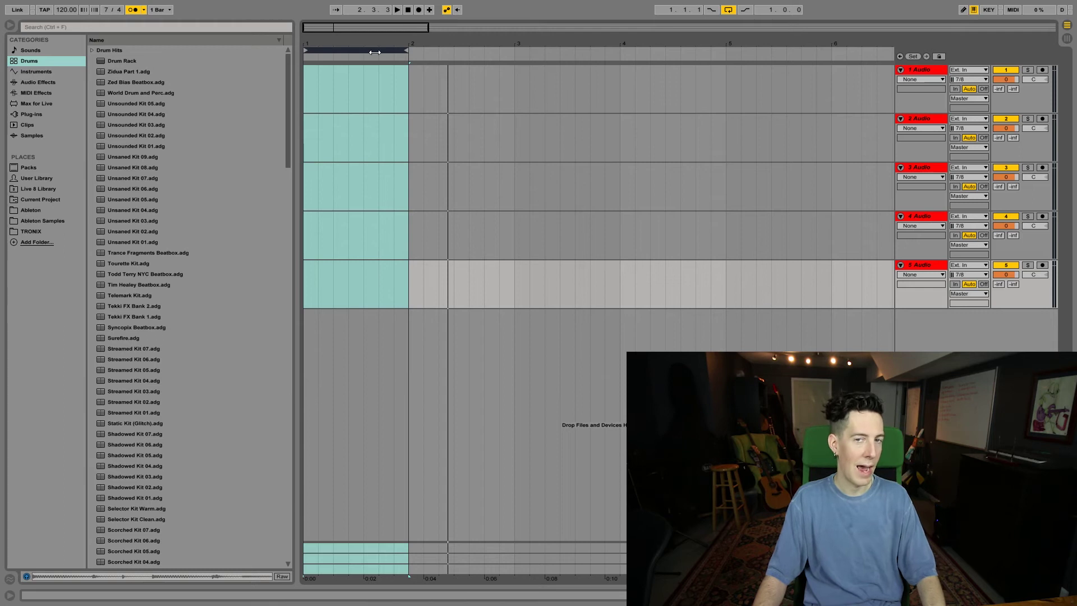
Audition hi-hats in the HH folder of HULKX Samples and place a BWZYCh sample at the start of the 4 Audio track.
click(43, 221)
click(101, 338)
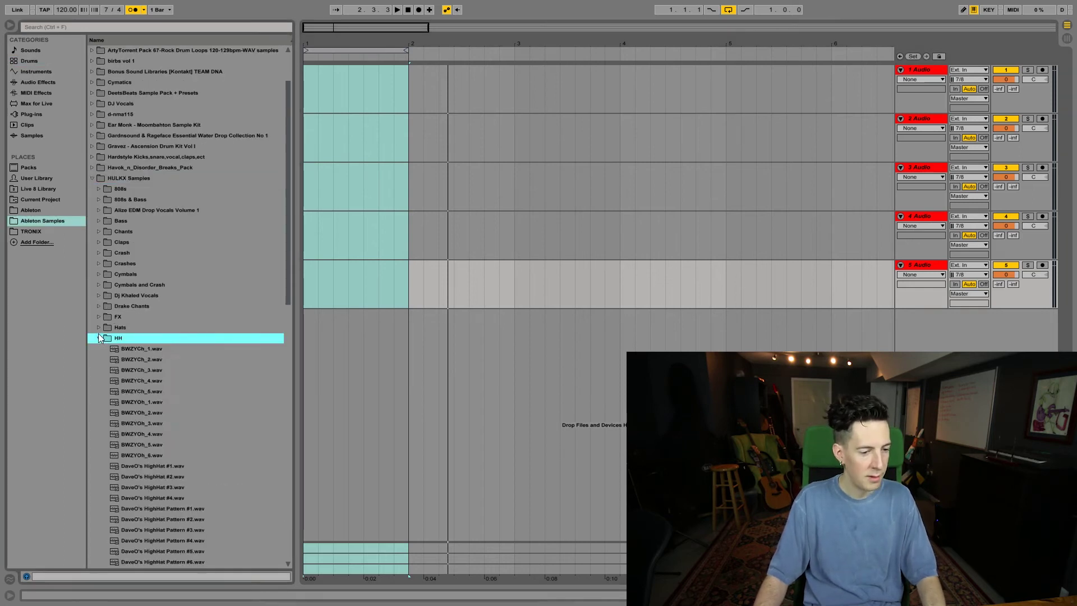
click(145, 307)
key(Down)
key(Down)
key(Up)
key(Up)
drag(129, 305, 306, 251)
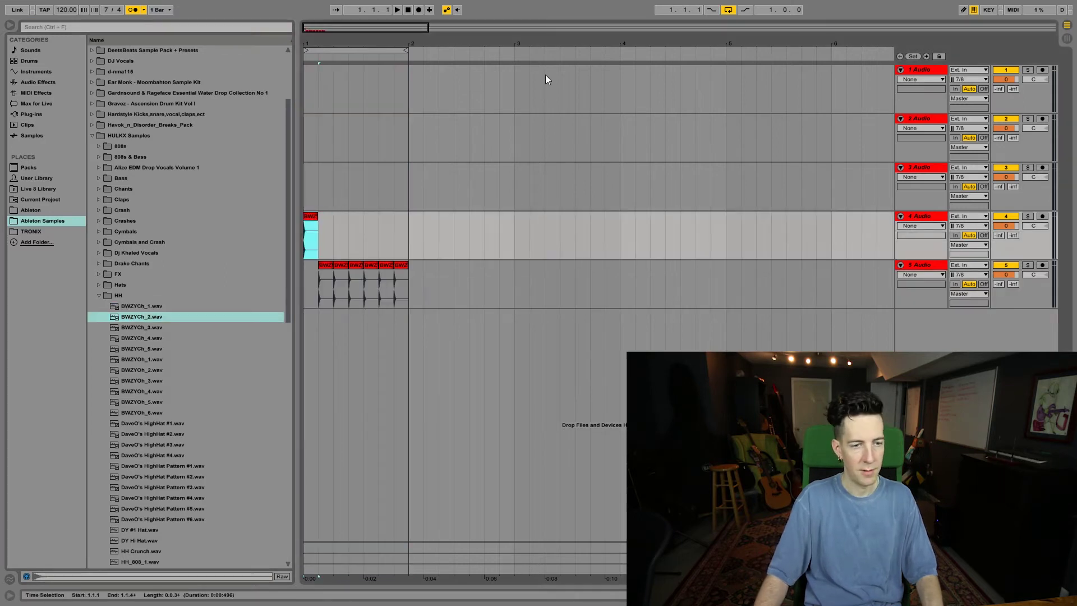
Lower the volume of the 4 Audio and 5 Audio hi-hat tracks to -7.0 dB during loop playback.
drag(340, 33, 420, 77)
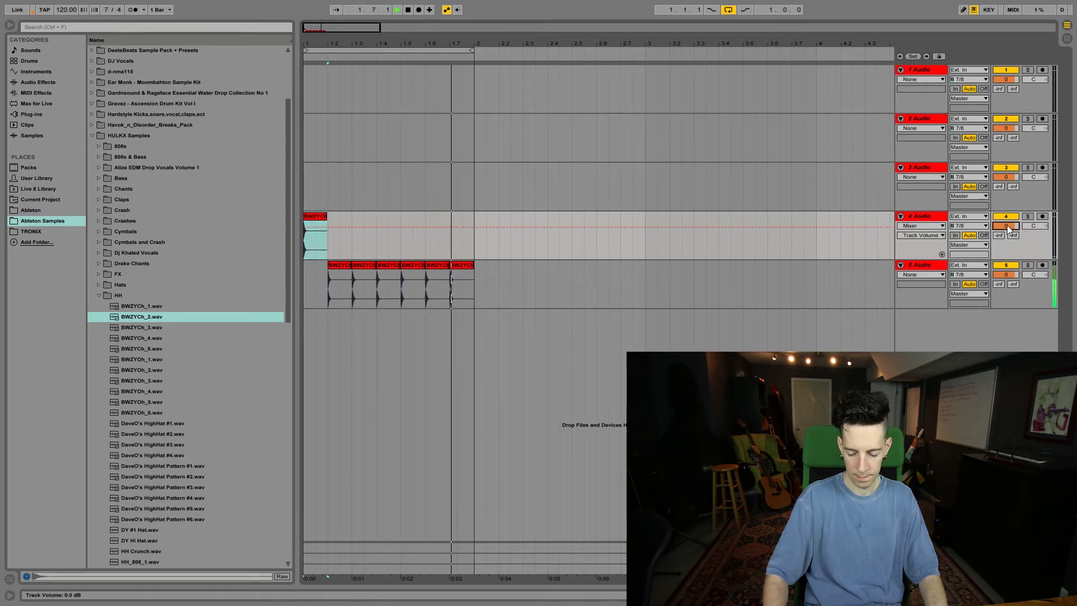
drag(1007, 224, 1005, 227)
drag(1008, 274, 1009, 275)
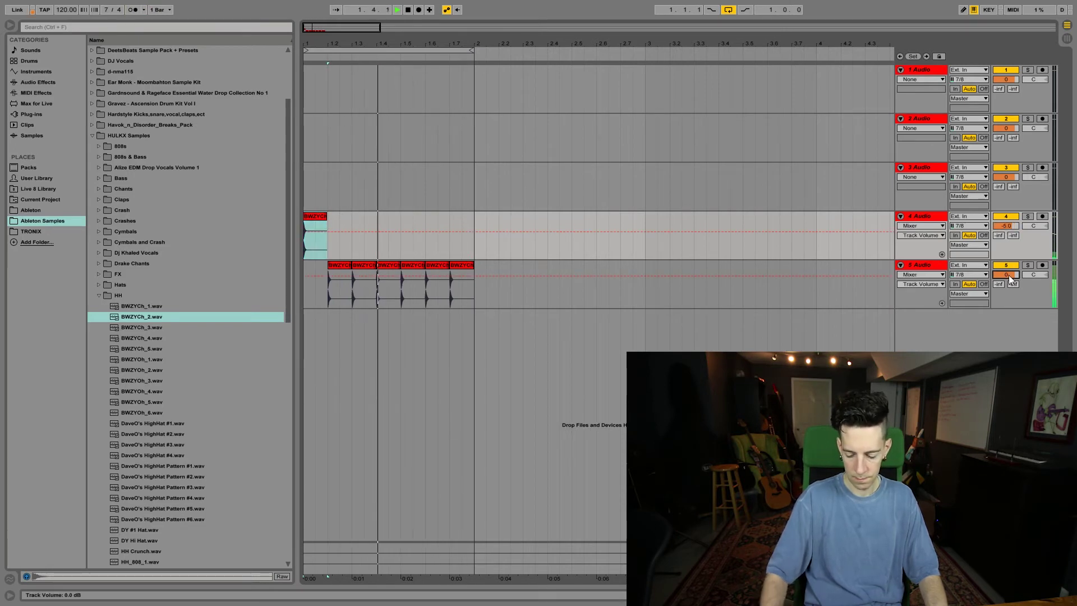
key(space)
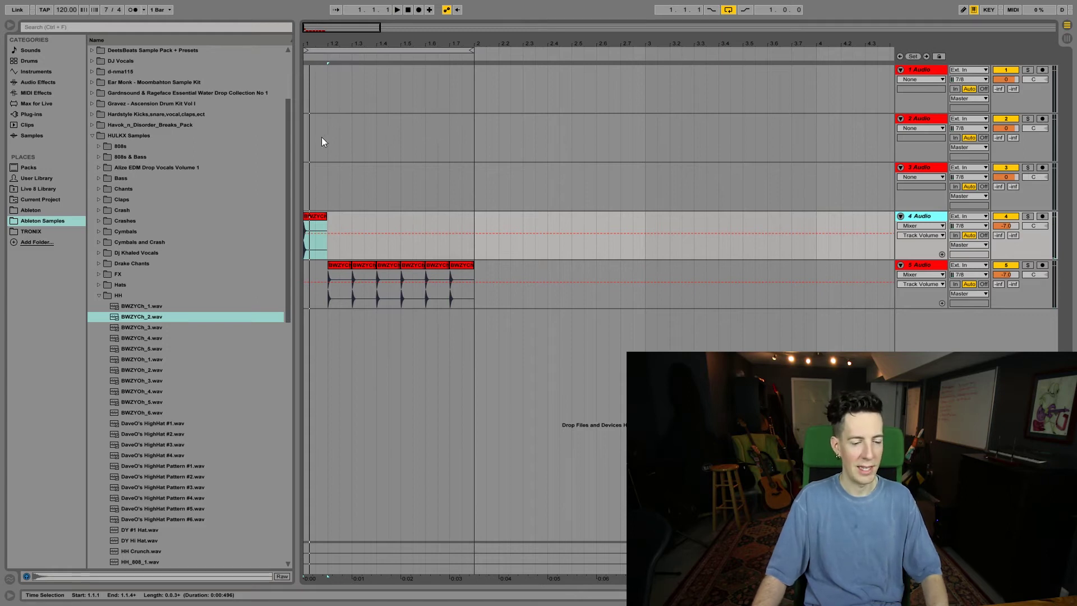
Collapse the HH folder and open the Kicks folder of HULKX Samples to choose a kick.
click(308, 177)
click(118, 295)
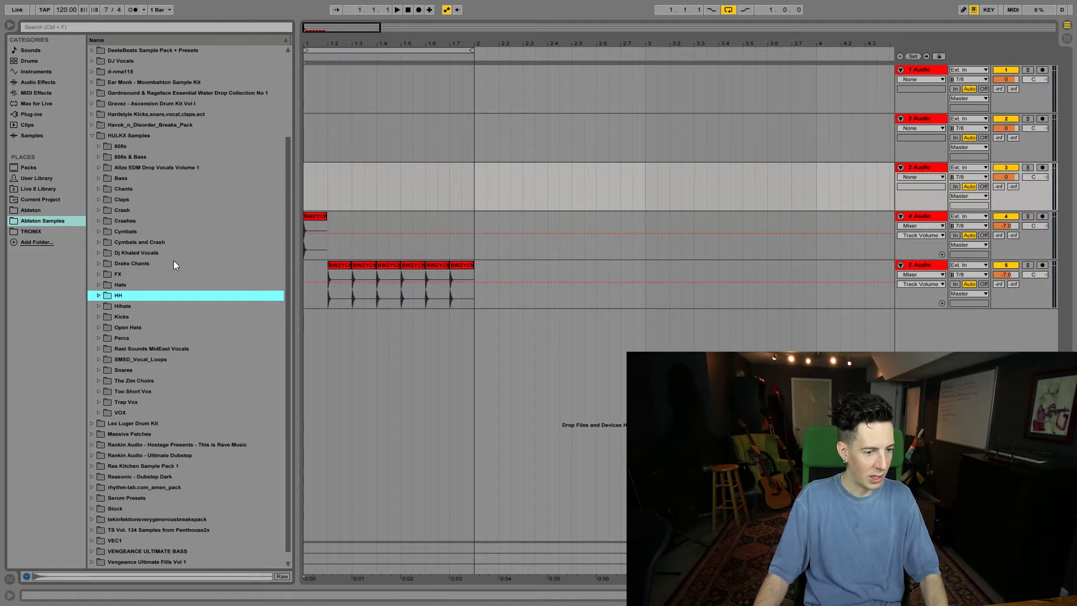
click(139, 337)
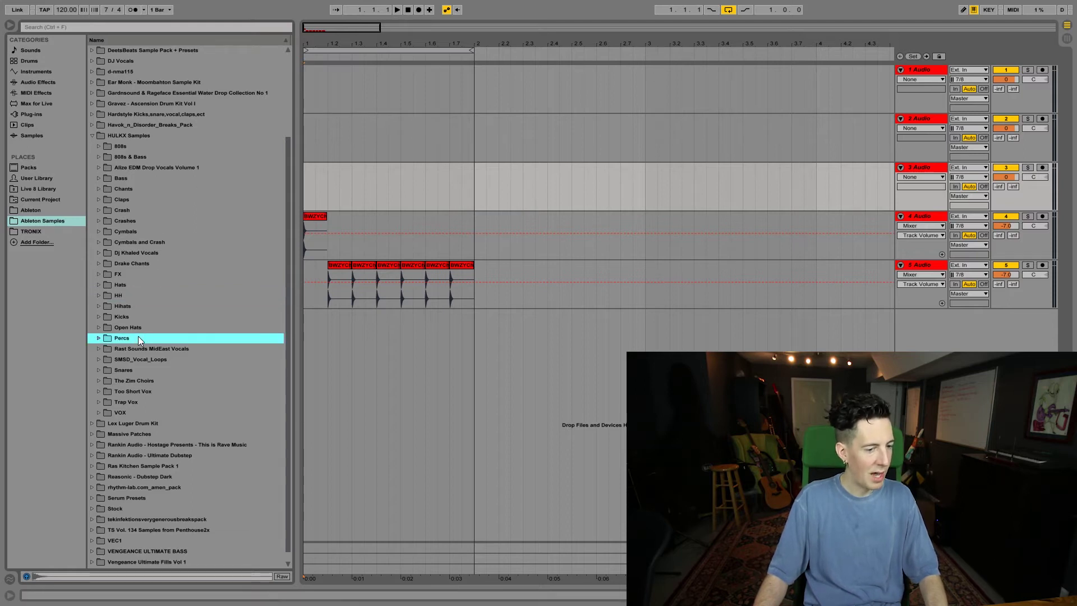
click(146, 285)
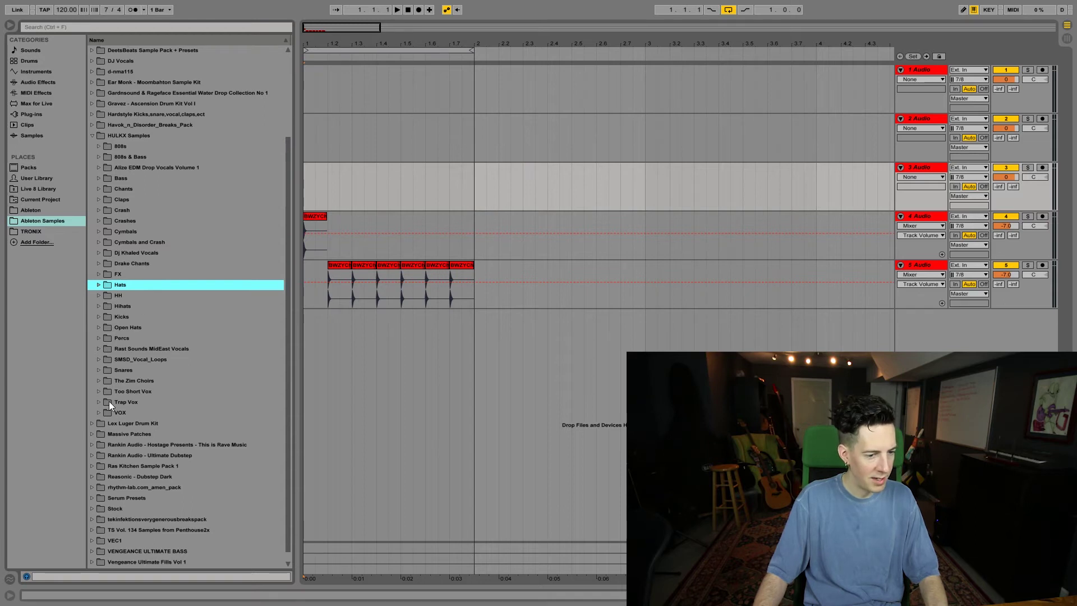
click(98, 316)
scroll(119, 304, down, 2)
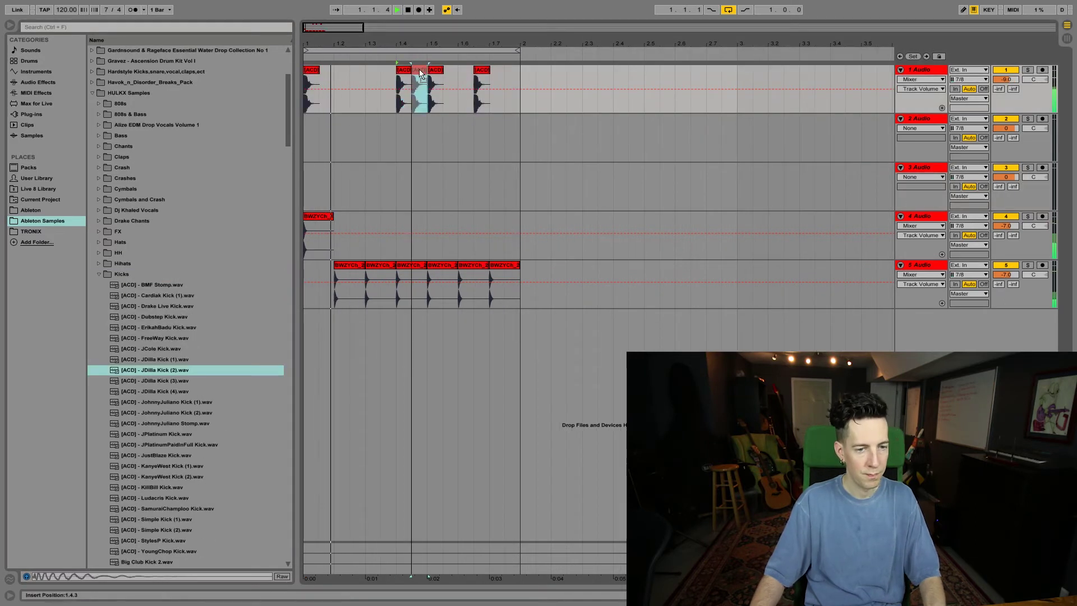
Remove the kick at 1.4 from the 1 Audio track and trim the first kick to end at 1.1.3.
mouse_move(420, 73)
mouse_down()
mouse_move(404, 68)
mouse_move(424, 73)
mouse_up()
key(space)
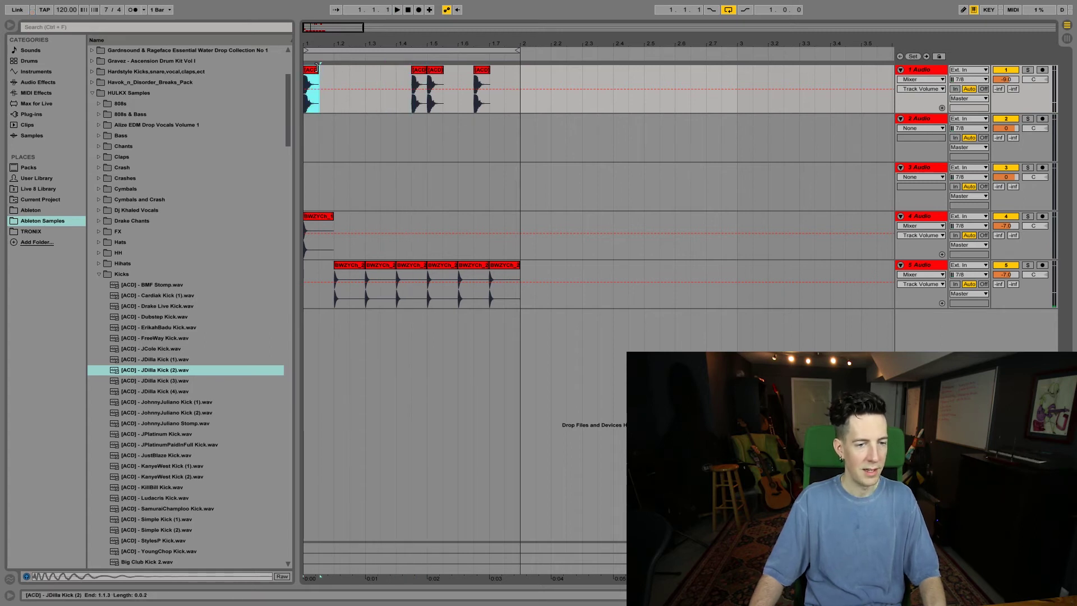
drag(319, 71, 318, 70)
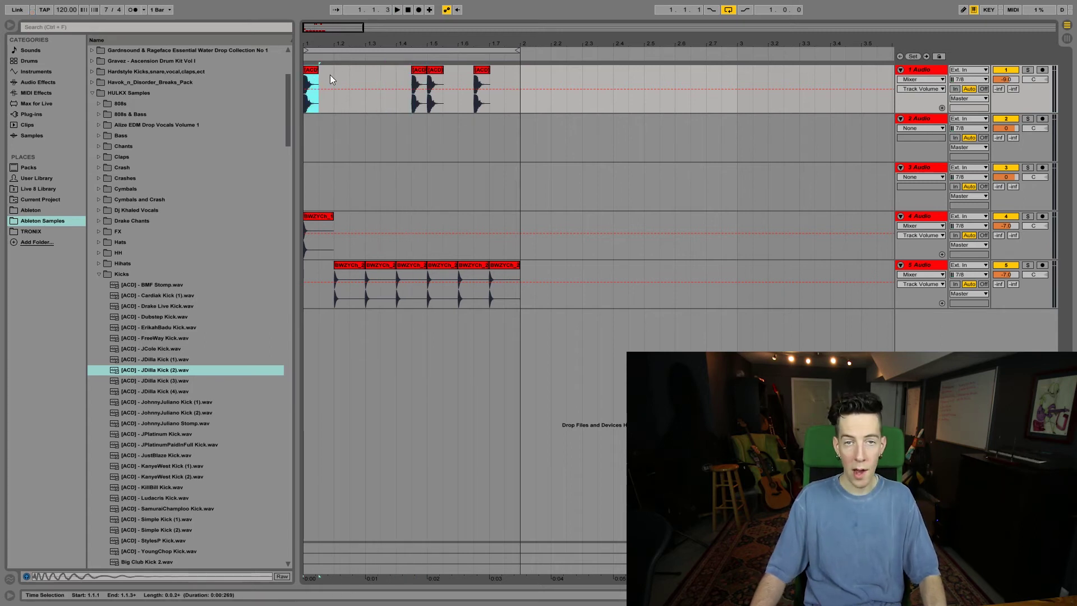
key(space)
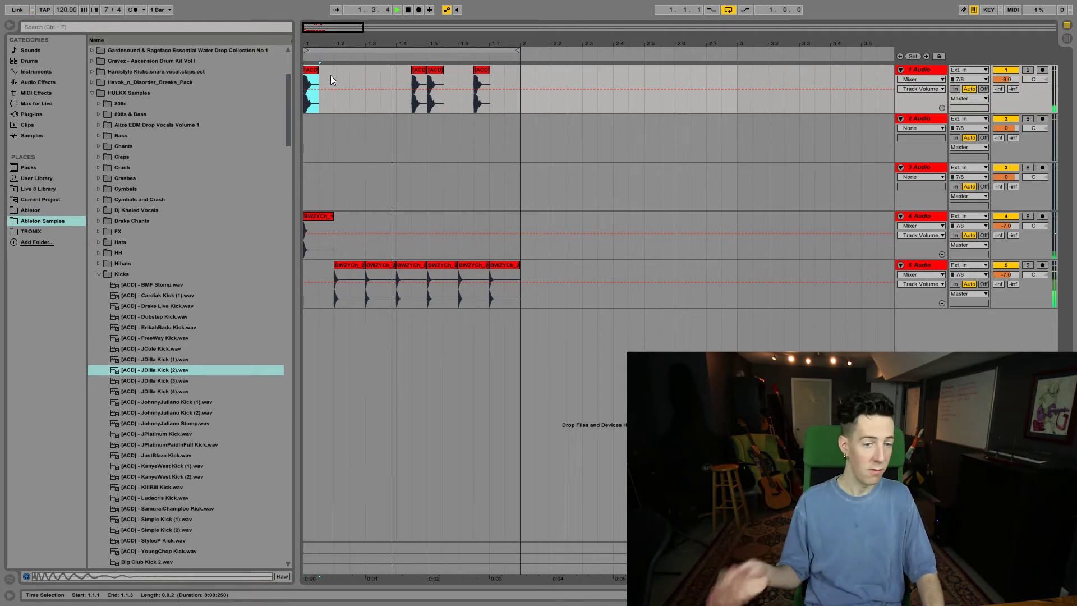
key(space)
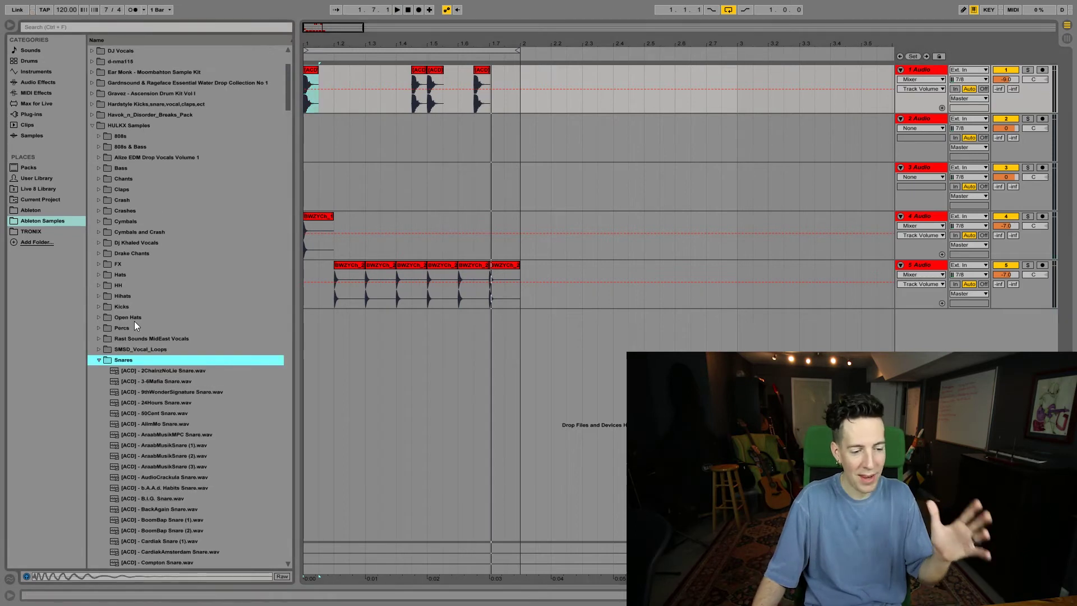
Place [ACD] - Compton Snare at 1.2.3 on the 2 Audio track and duplicate it to start at 1.5.3.
scroll(146, 331, down, 3)
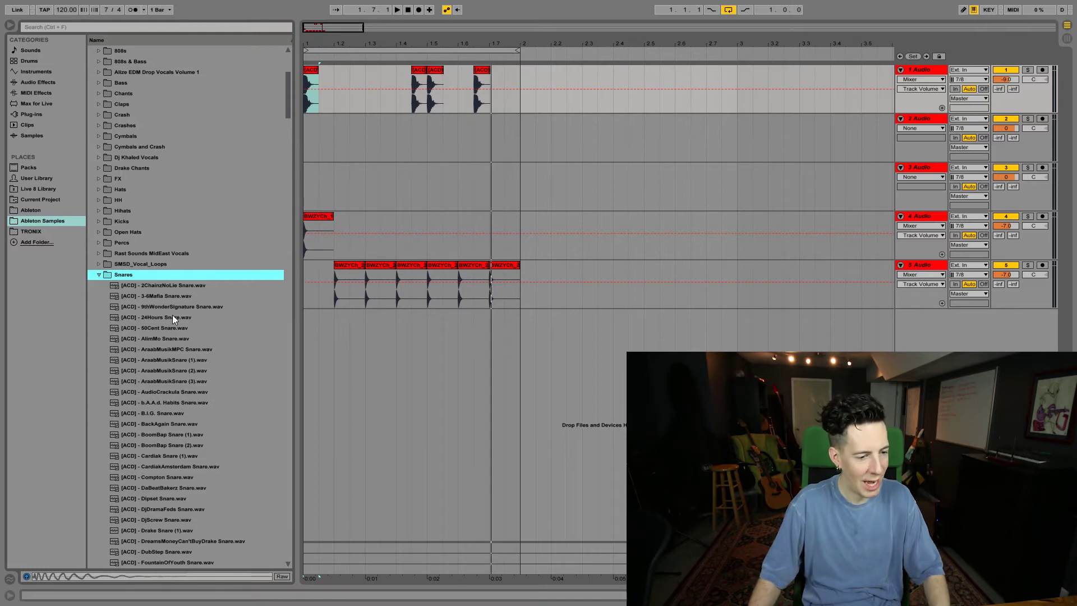
drag(157, 476, 306, 122)
key(space)
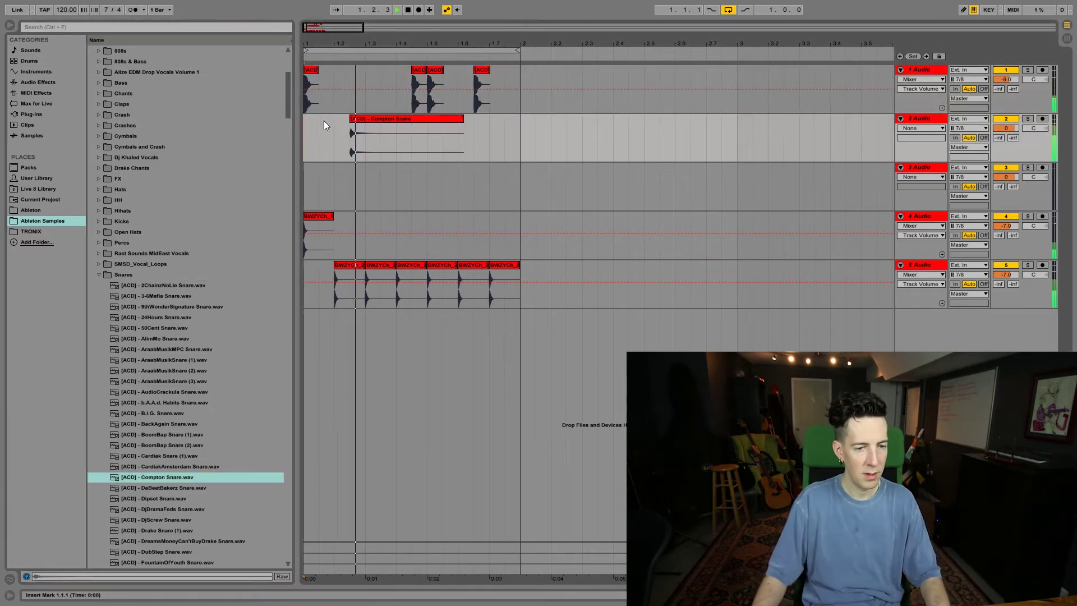
key(space)
drag(448, 136, 356, 139)
key(ctrl+d)
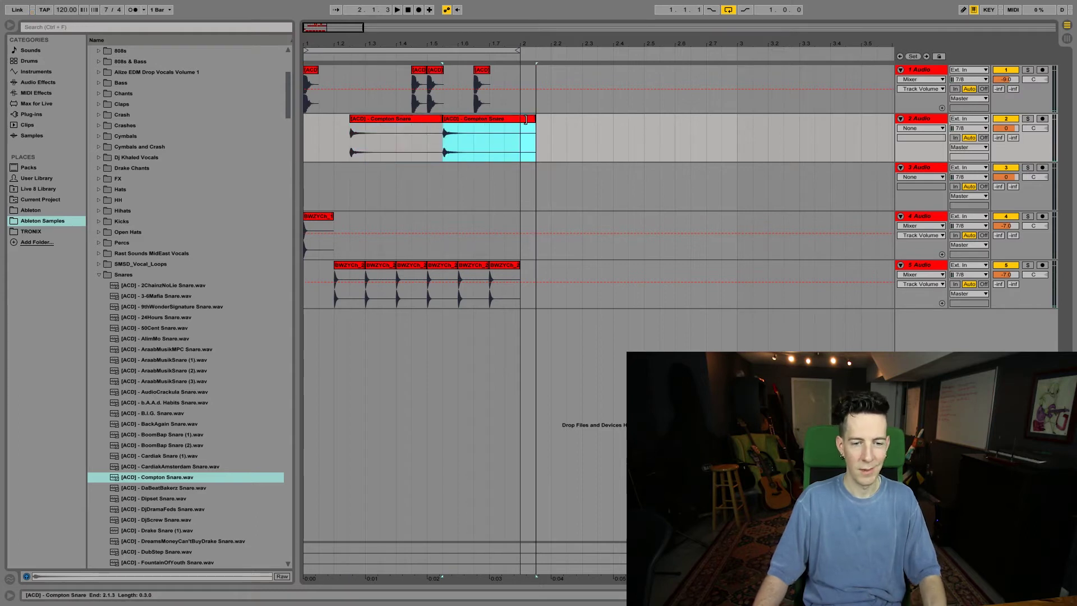
Trim the second Compton Snare to the end of bar 1 and play the loop from the start.
drag(531, 119, 520, 119)
click(408, 121)
click(310, 125)
drag(313, 91, 303, 92)
key(space)
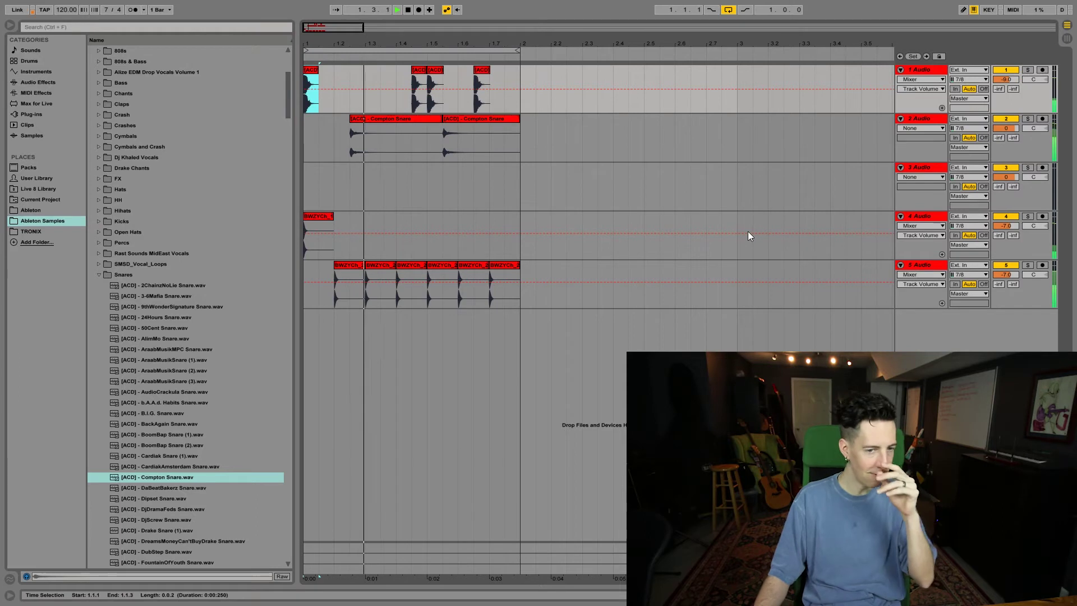
Move the second Compton Snare to beat 1.6 and trim its end back to 2.1.1.
drag(463, 120, 479, 119)
click(416, 118)
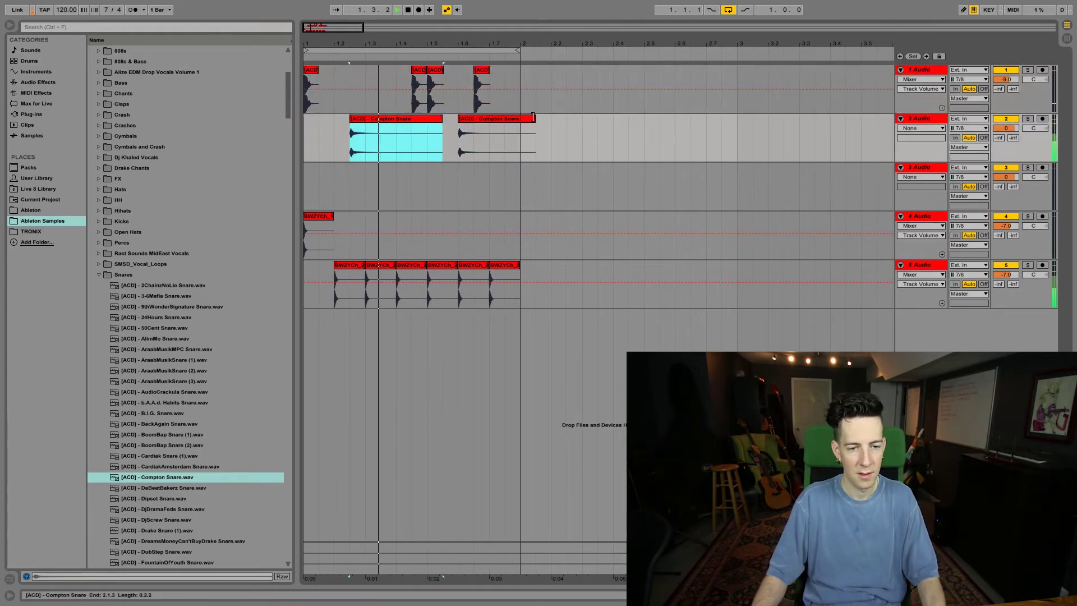
click(514, 120)
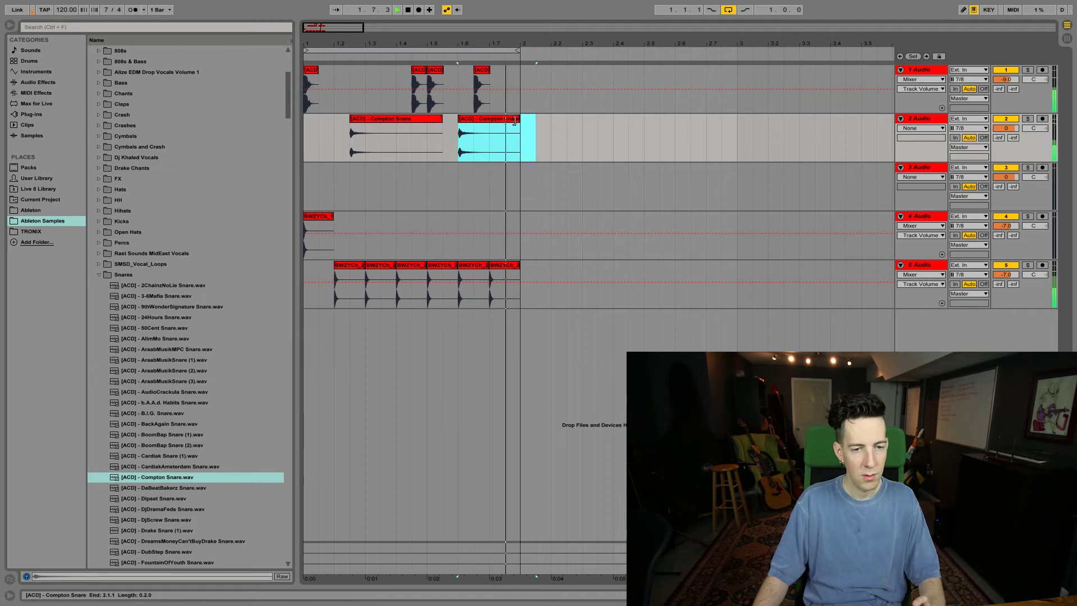
click(667, 140)
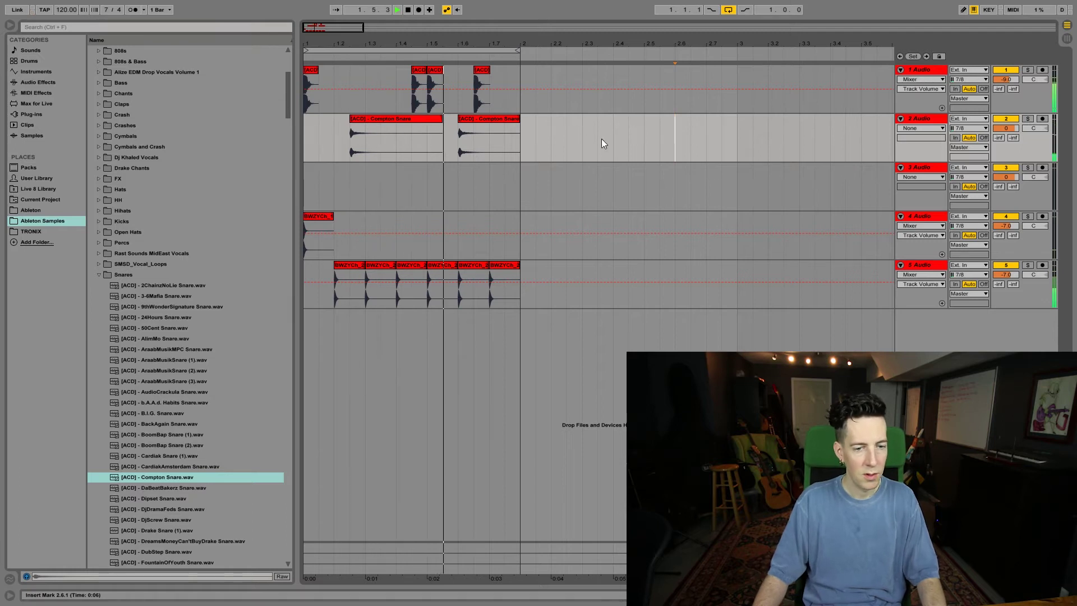
Copy the bar 1 beat into bar 2 with its last snare extended to the bar's end, and loop both bars.
drag(696, 119, 737, 119)
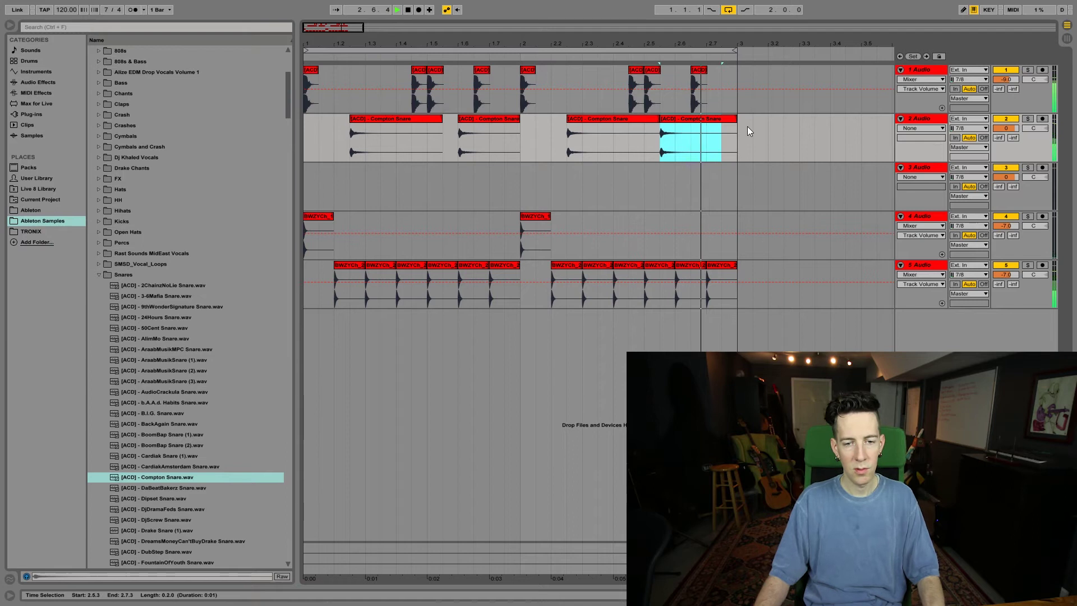
click(441, 50)
key(space)
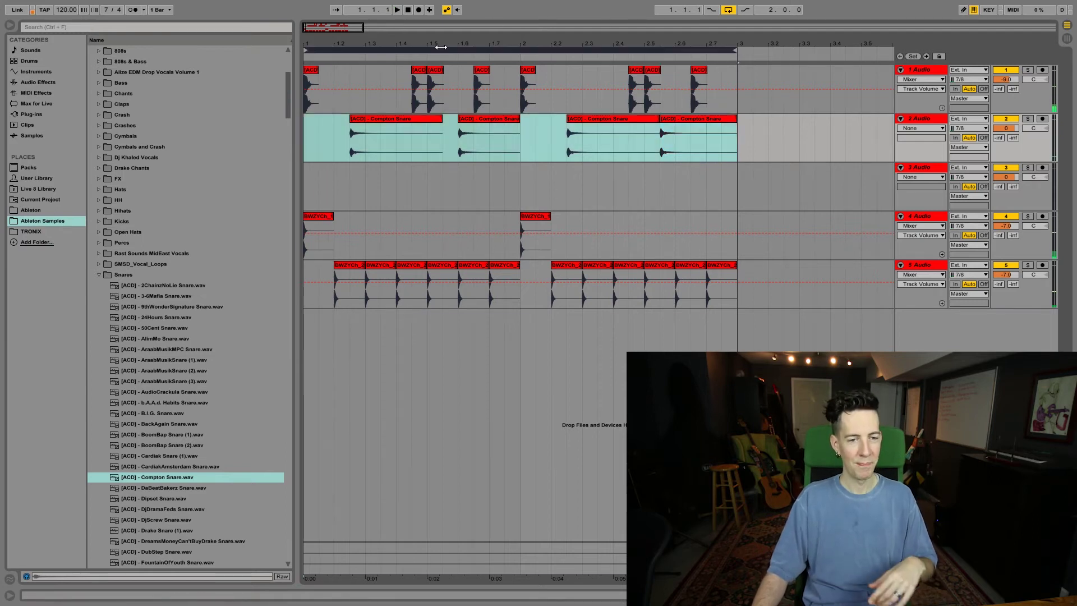
key(ctrl+a)
key(minus)
key(minus)
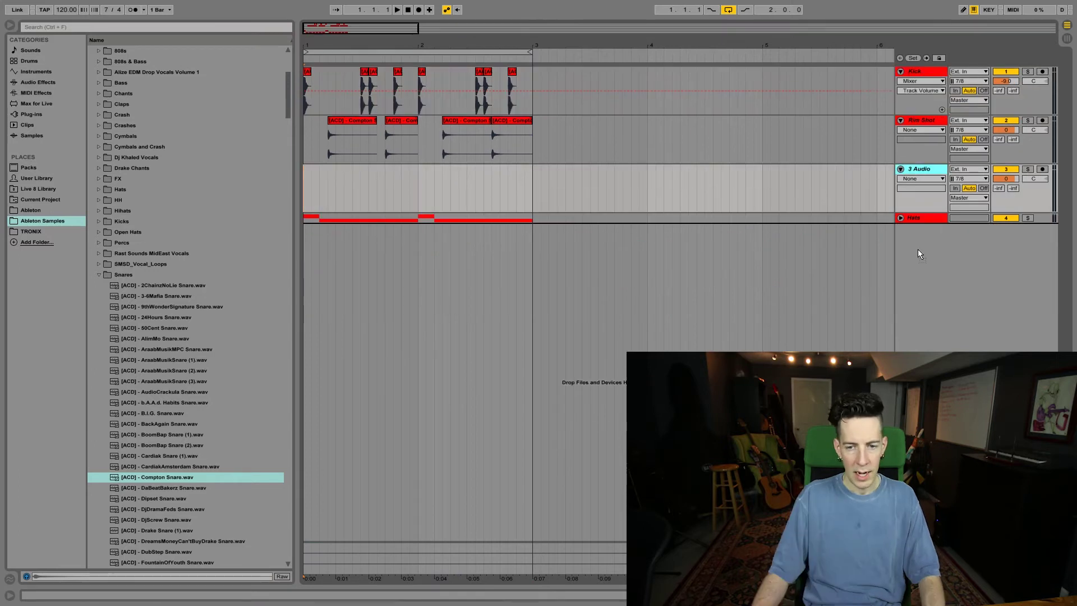
Move the bar 2 clips of the Kick, Rim Shot and Hats tracks to bar 3 and unfold the tracks.
key(ctrl+z)
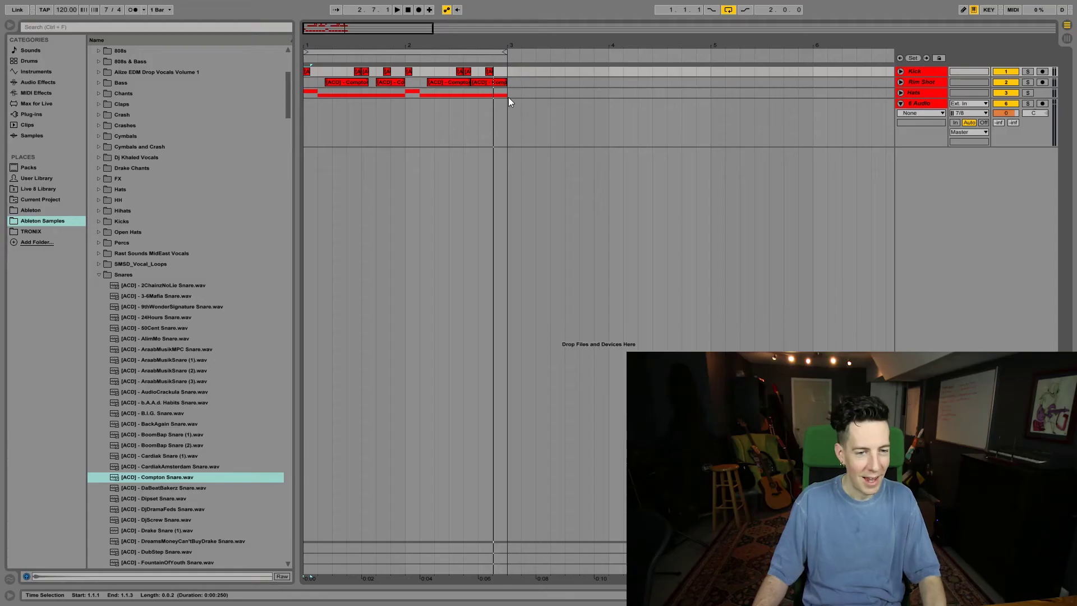
drag(508, 96, 511, 72)
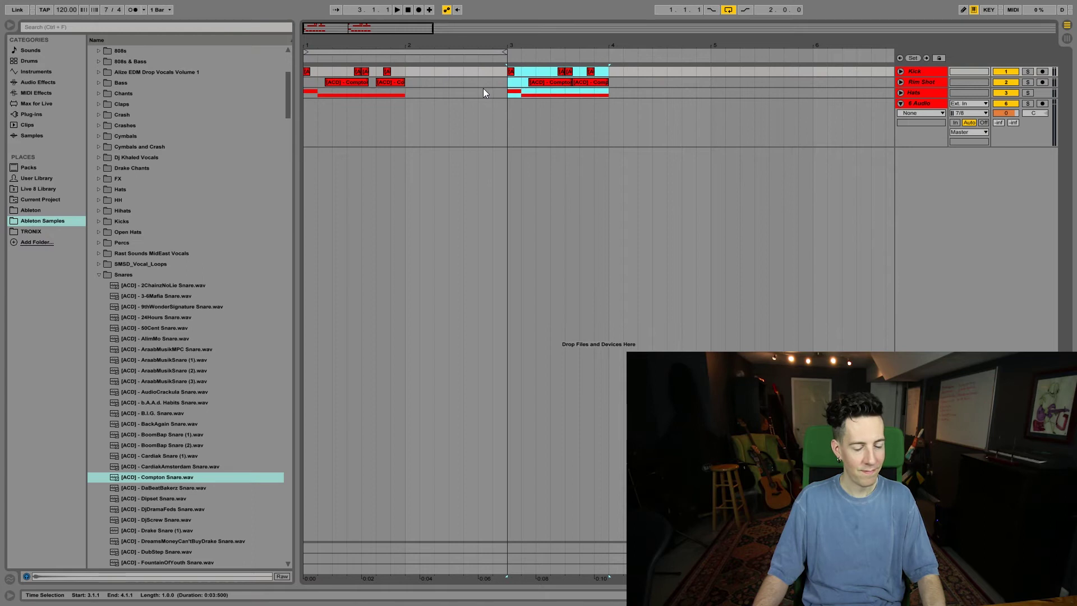
click(900, 82)
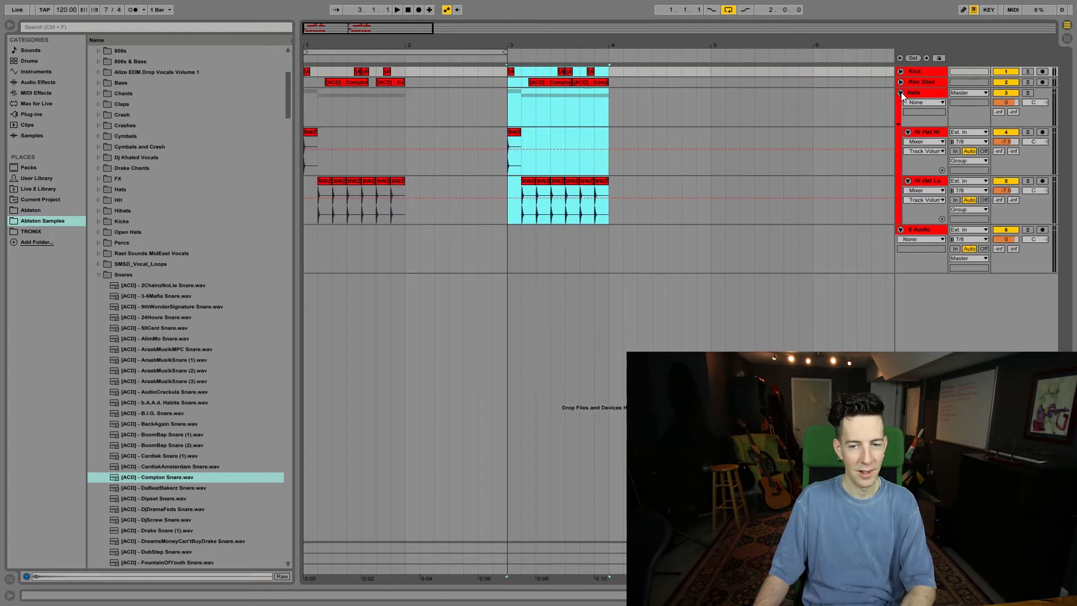
click(900, 93)
click(900, 77)
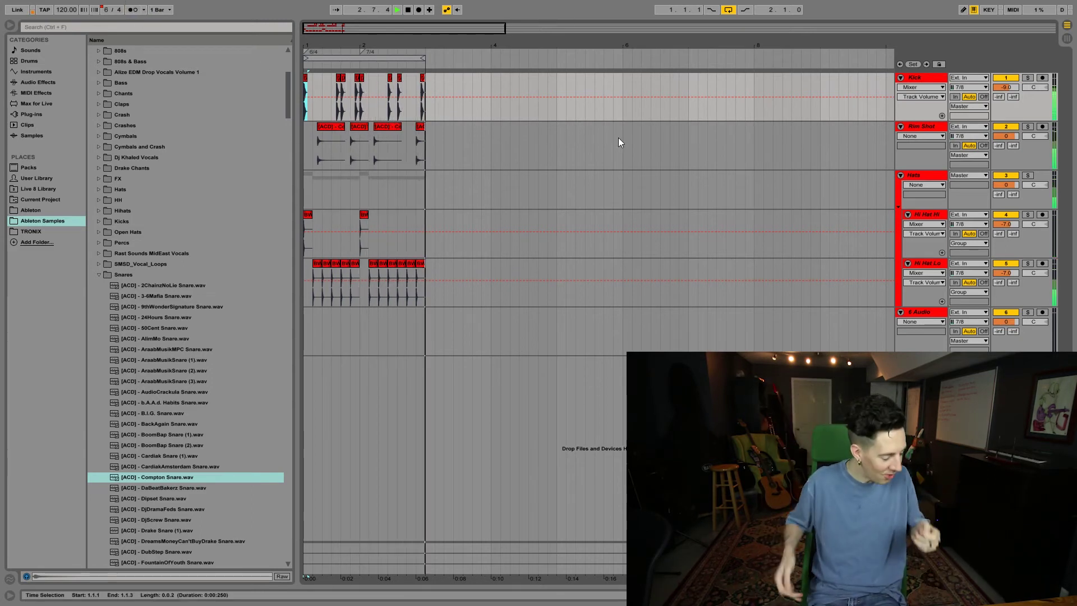
Listen to the looped 6/4 and 7/4 bars and stop playback.
key(space)
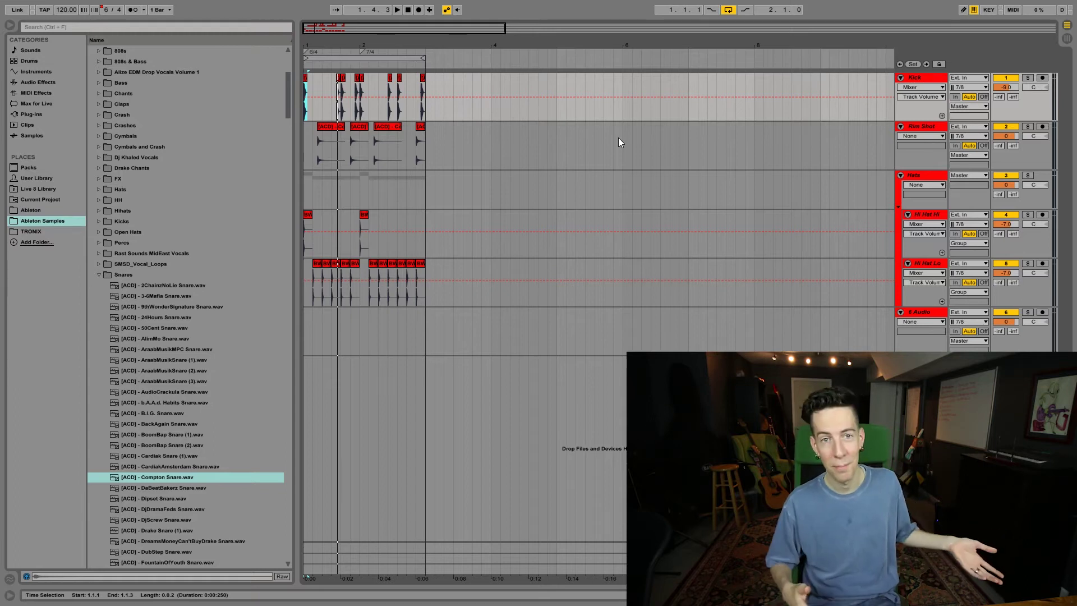
click(901, 126)
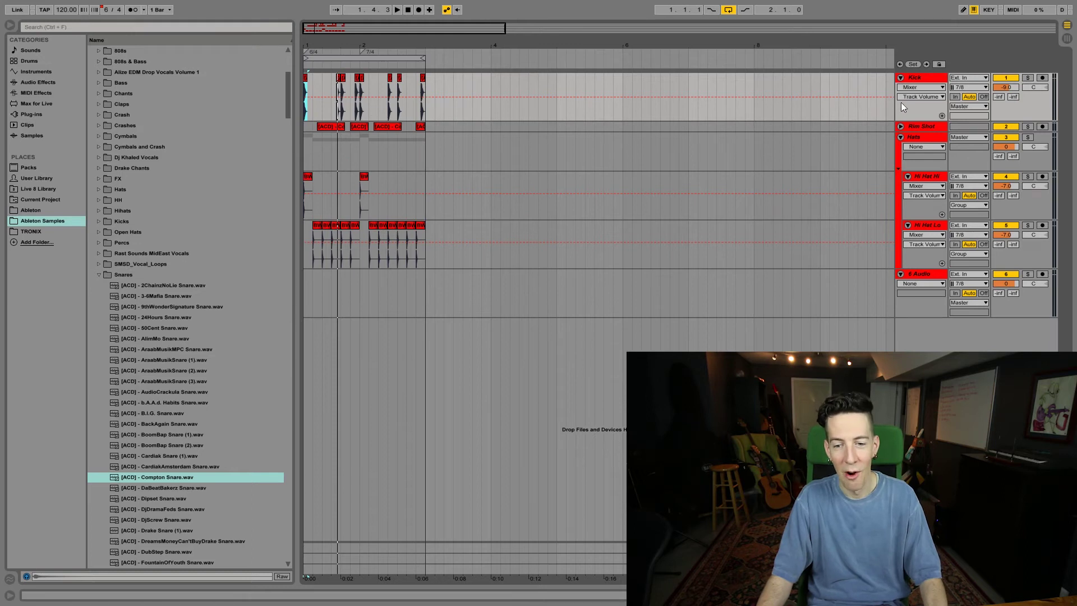
click(900, 127)
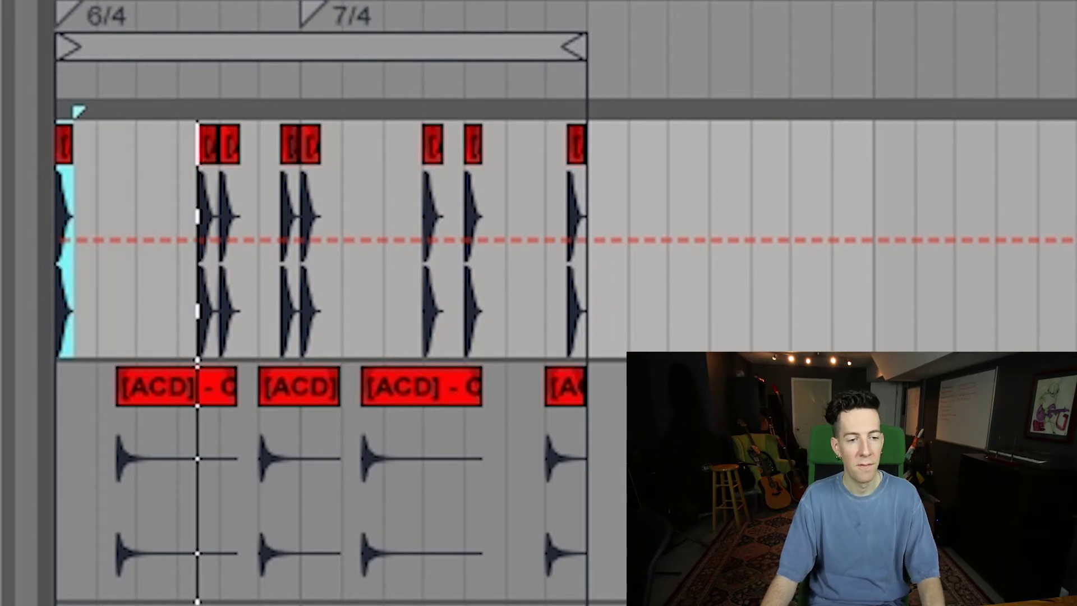
Duplicate the 6/4 and 7/4 bars of the Kick, Rim Shot and Hats tracks so the copy starts at bar 3.
click(312, 140)
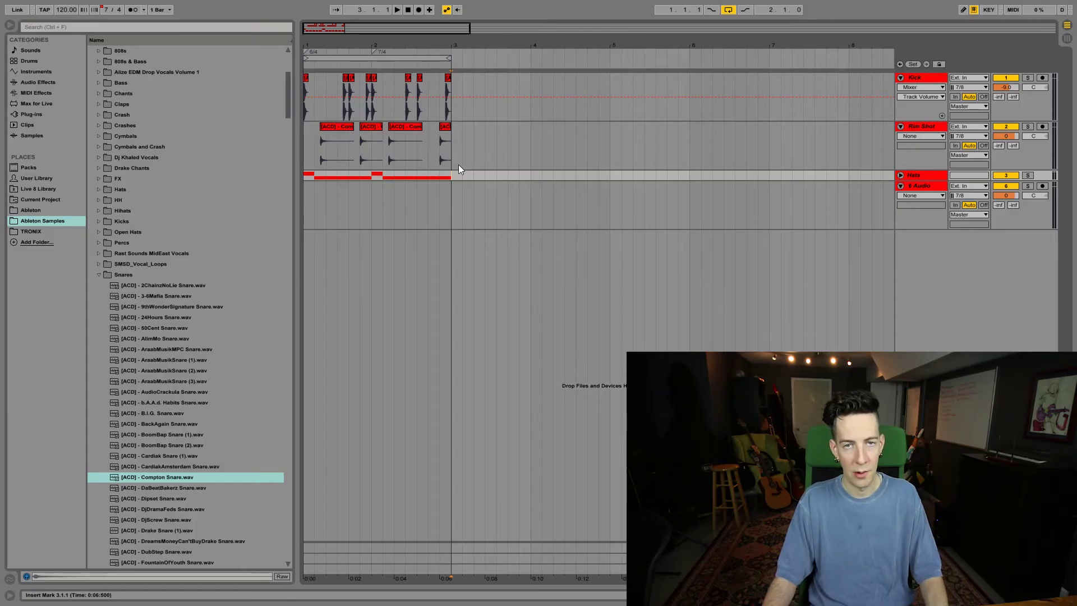
drag(449, 183, 305, 89)
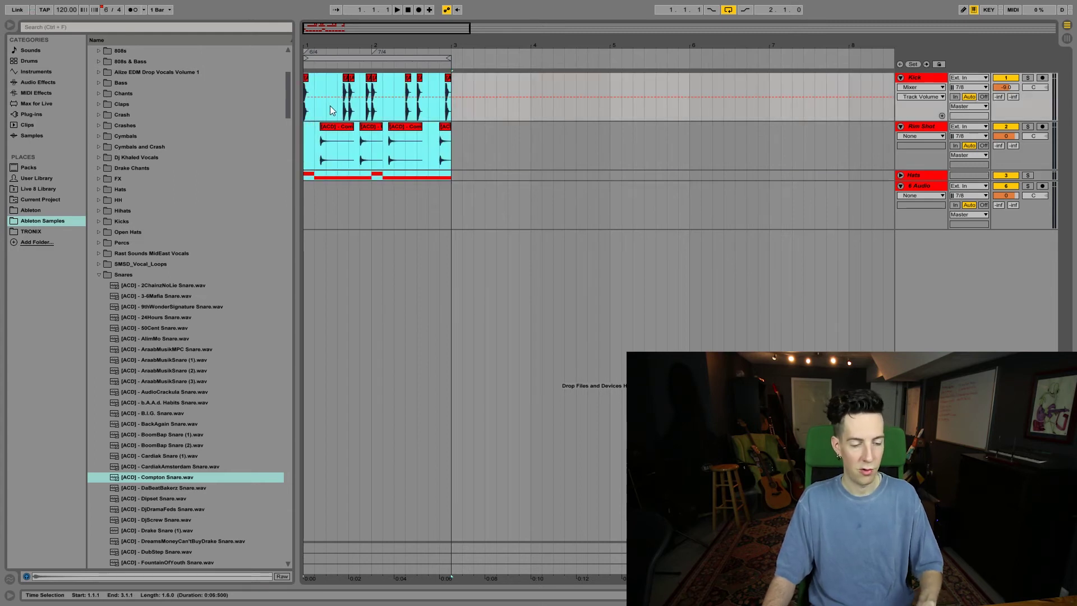
key(ctrl+d)
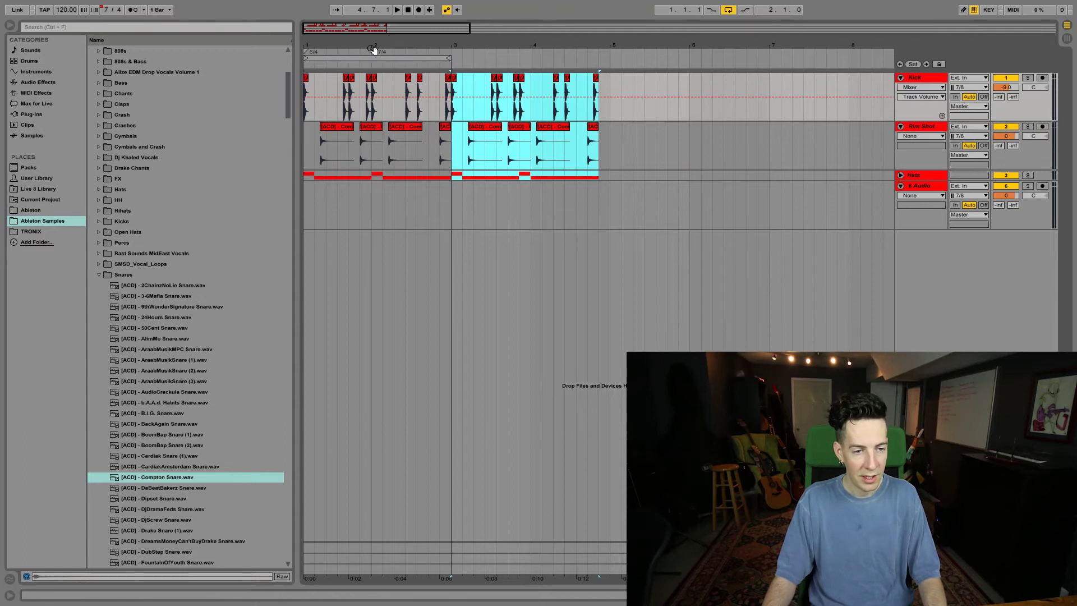
Delete the 7/4 time signature change at bar 2.
click(372, 50)
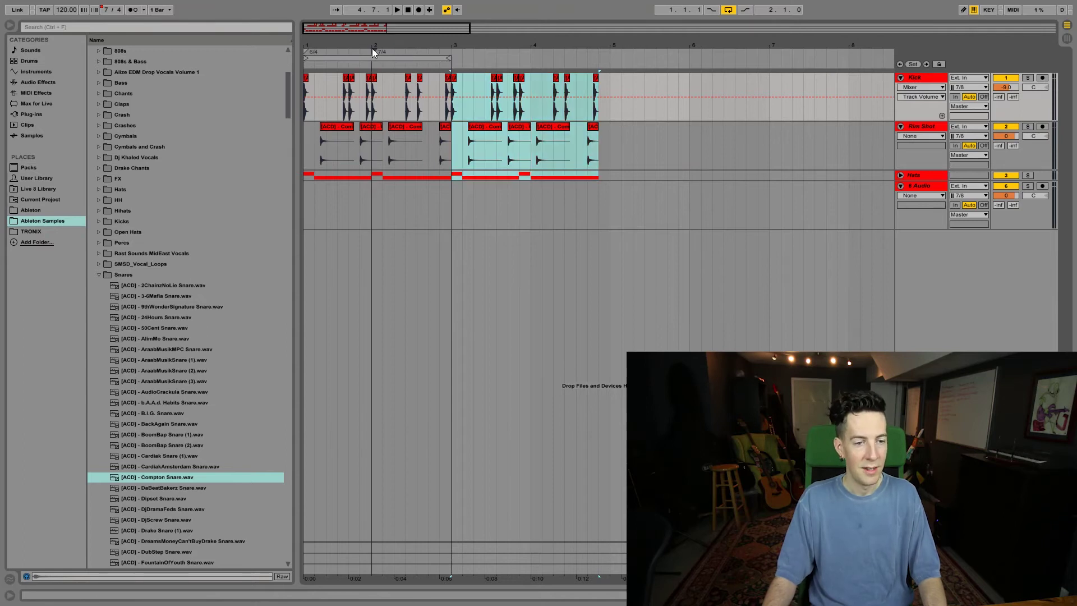
click(449, 49)
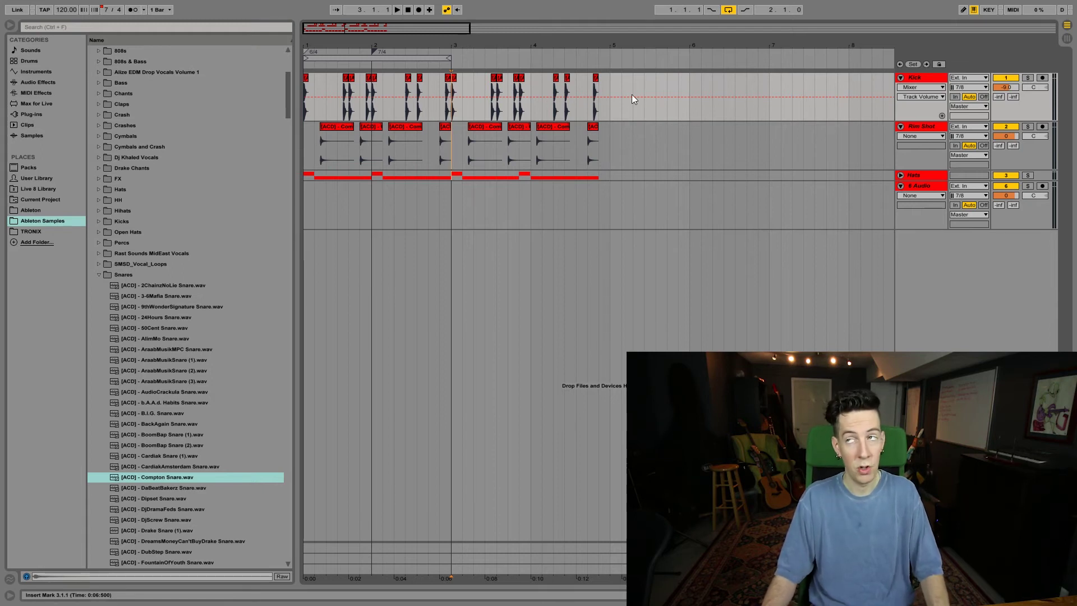
right_click(373, 51)
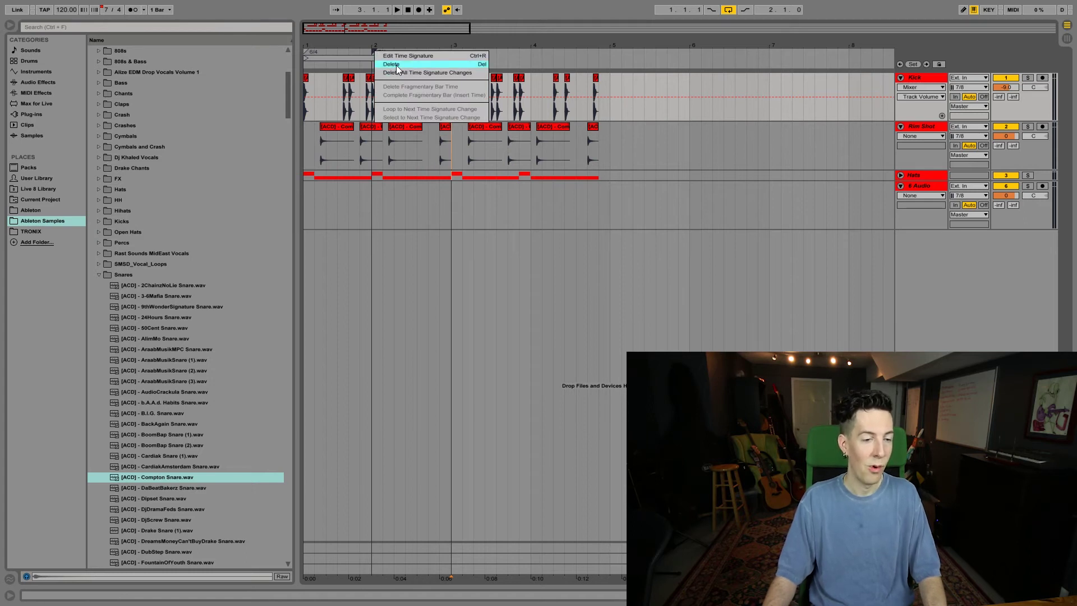
click(396, 65)
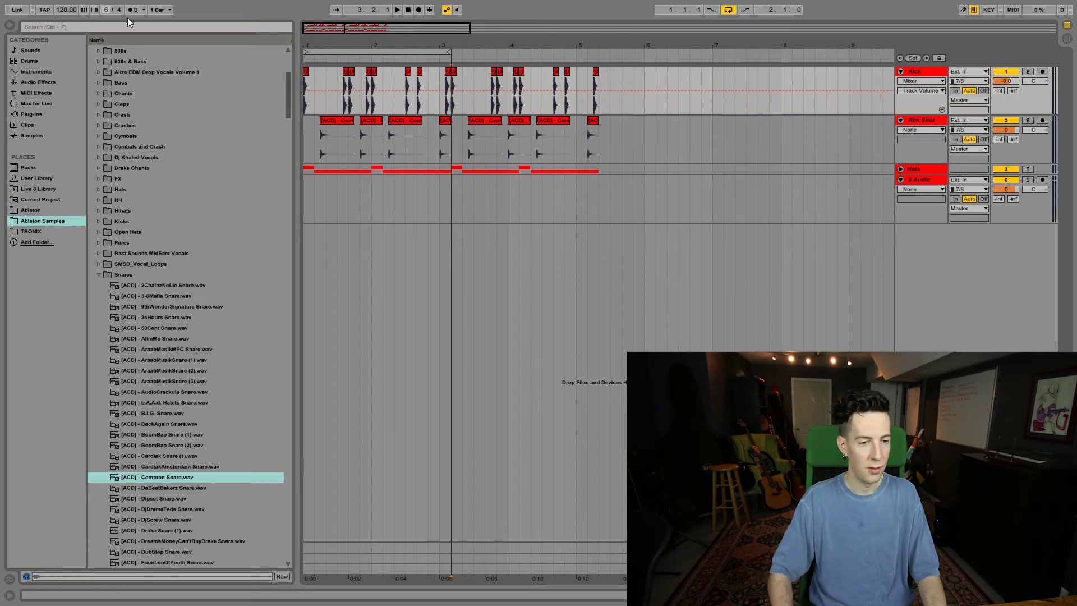
Set the time signature to 13/4 and extend the loop to cover both 13/4 bars, up to bar 3.
key(Return)
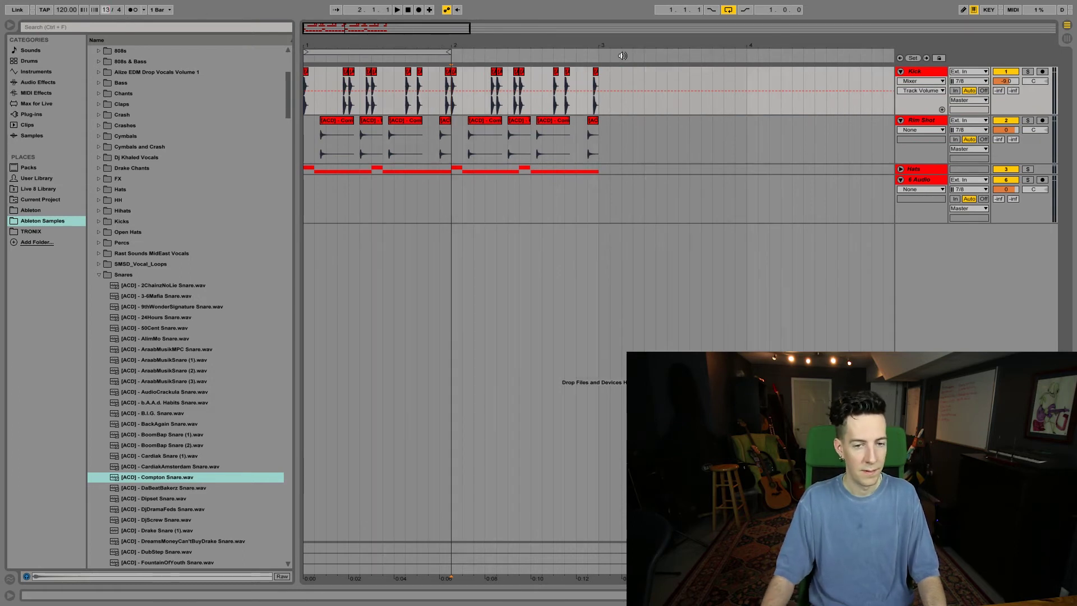
click(446, 52)
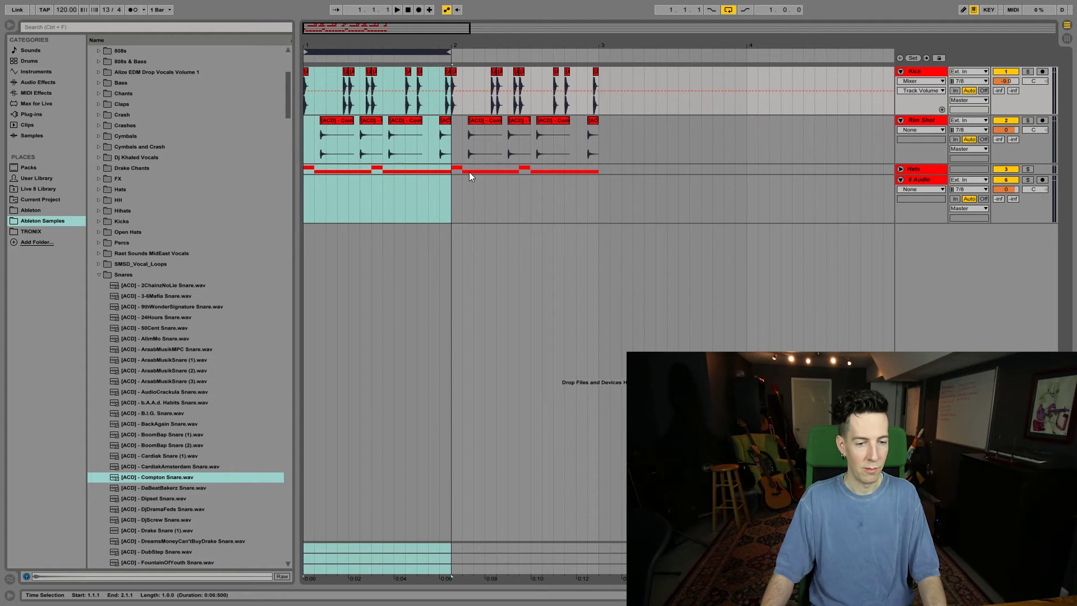
drag(594, 167, 459, 93)
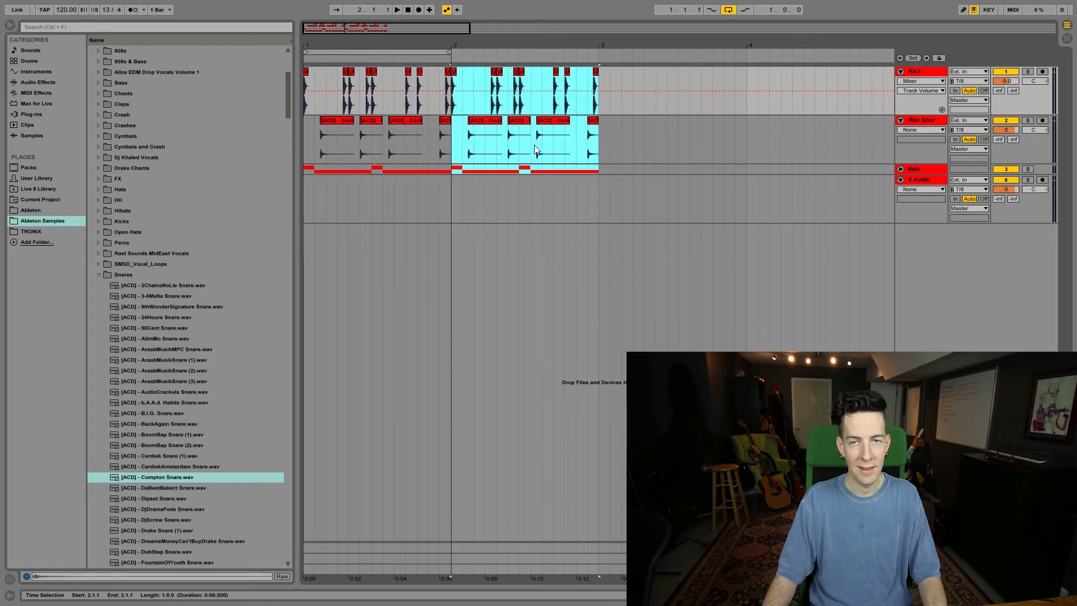
drag(449, 51, 602, 52)
Listen to the looped two-bar 13/4 drum pattern from the start.
drag(436, 29, 460, 26)
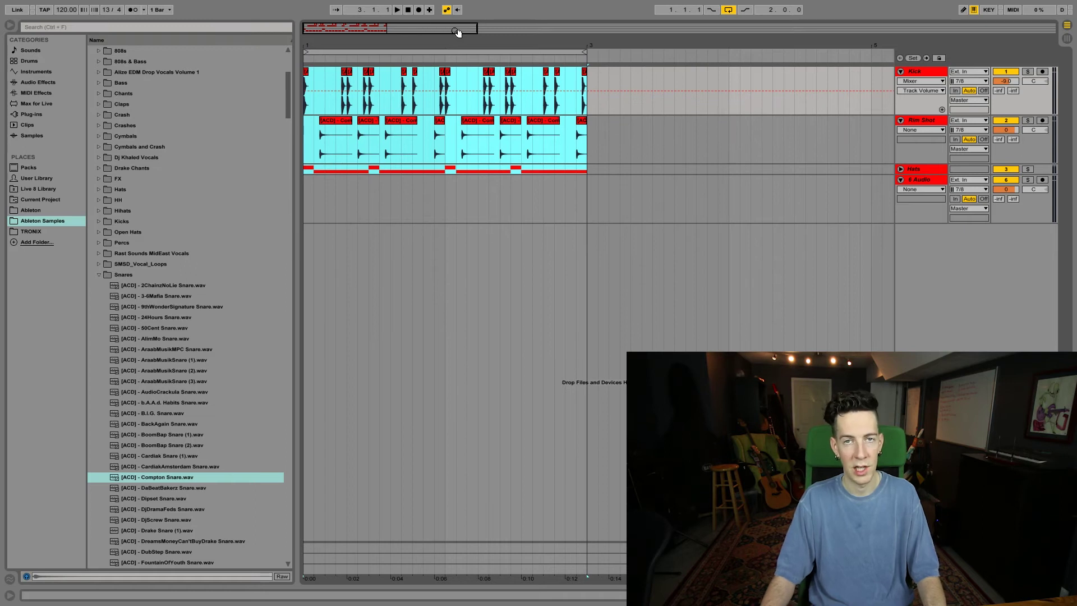
drag(456, 32, 544, 25)
mouse_move(385, 29)
mouse_down()
mouse_move(336, 27)
mouse_move(390, 32)
mouse_up()
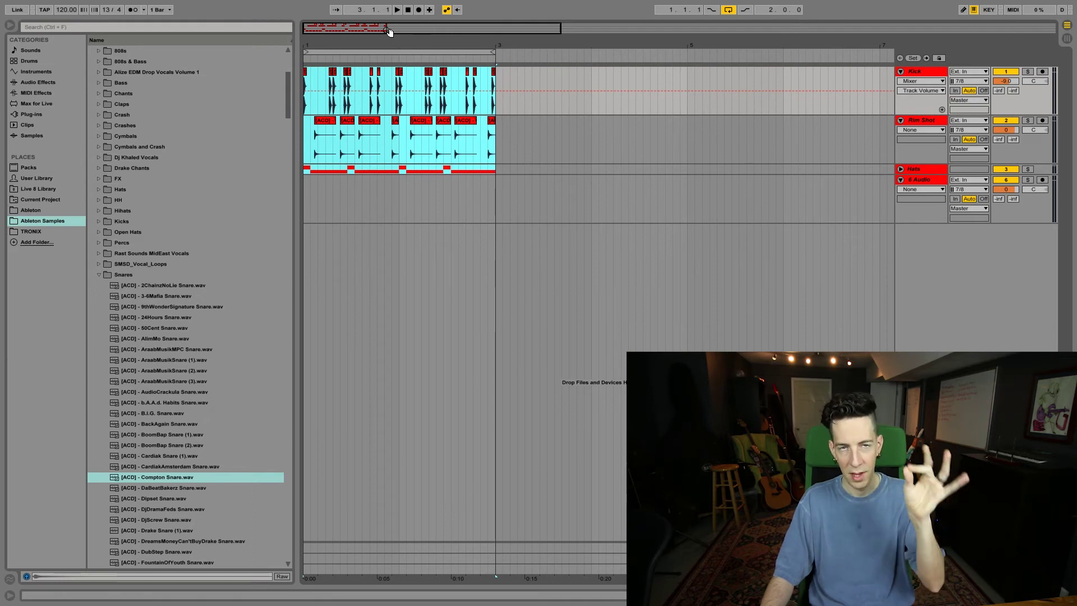
click(392, 52)
key(space)
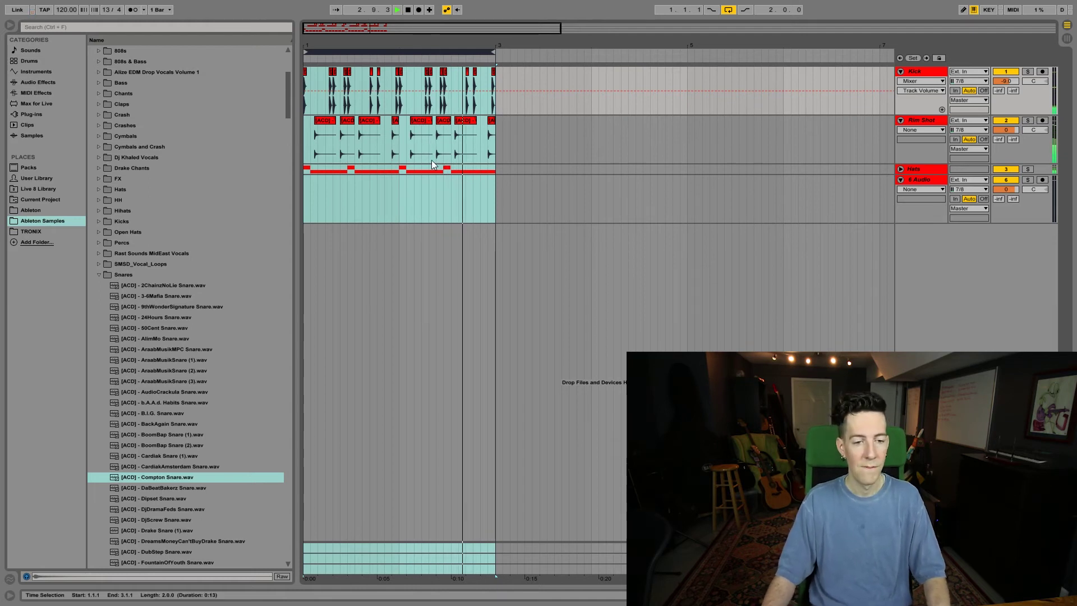
drag(434, 46, 432, 28)
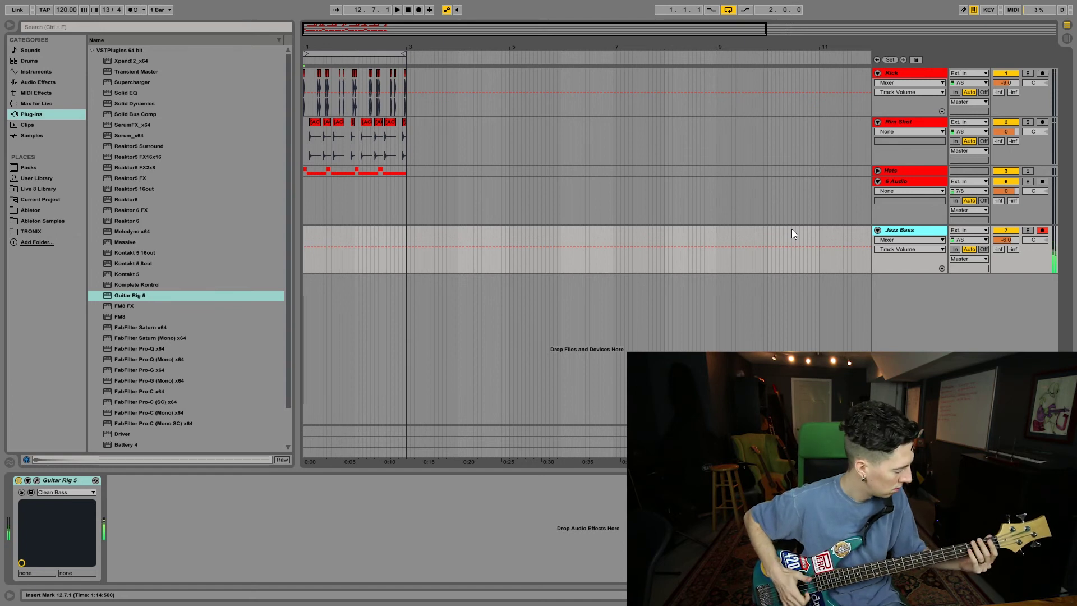
Record a bass part on the Jazz Bass track over the two looped 13/4 bars.
key(F9)
drag(329, 41, 329, 43)
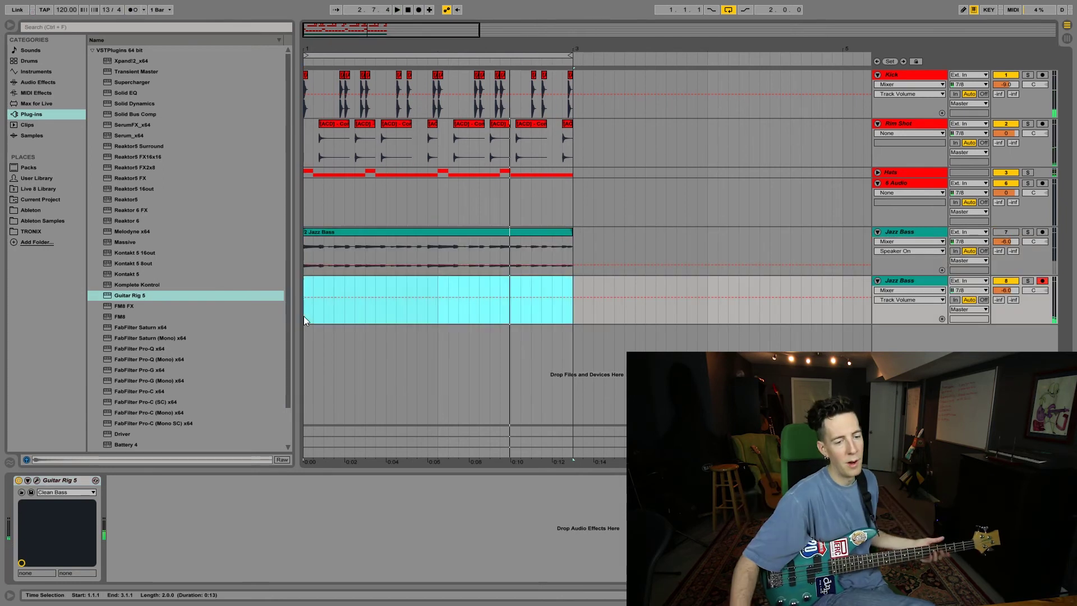
click(304, 315)
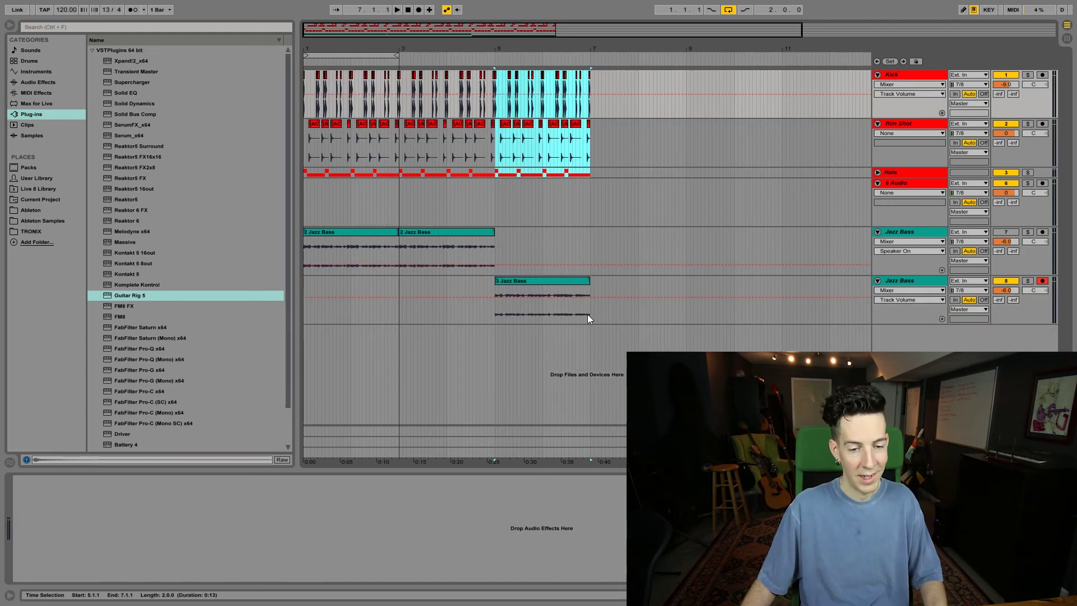
Duplicate the six-bar section of all drum and bass tracks twice, up to bar 19, and loop bars 1 to 6.
click(587, 314)
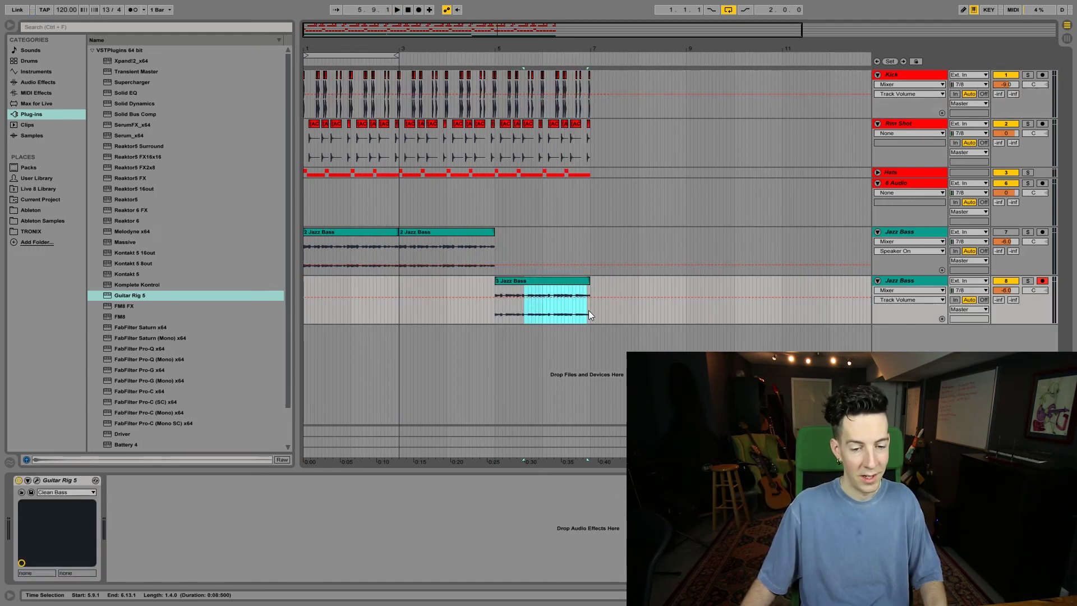
drag(588, 317, 303, 72)
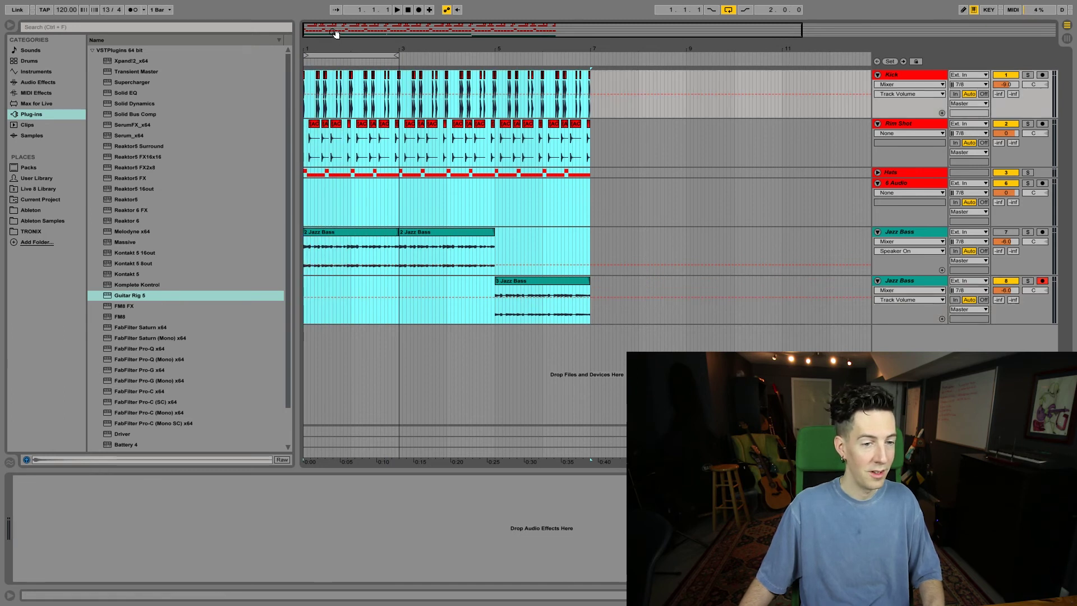
drag(340, 36, 340, 32)
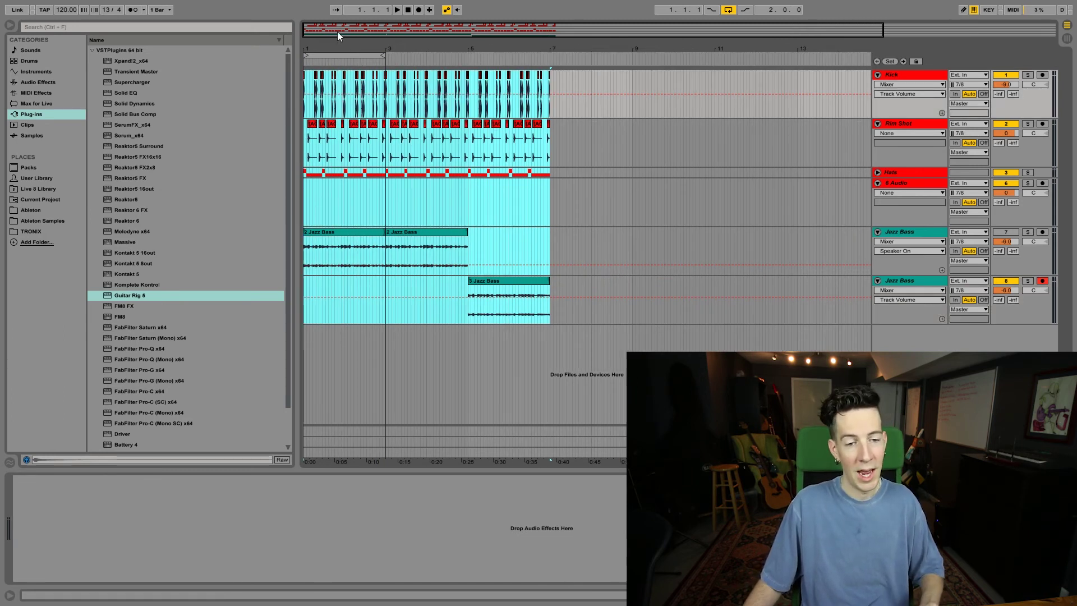
key(ctrl+d)
drag(480, 29, 481, 25)
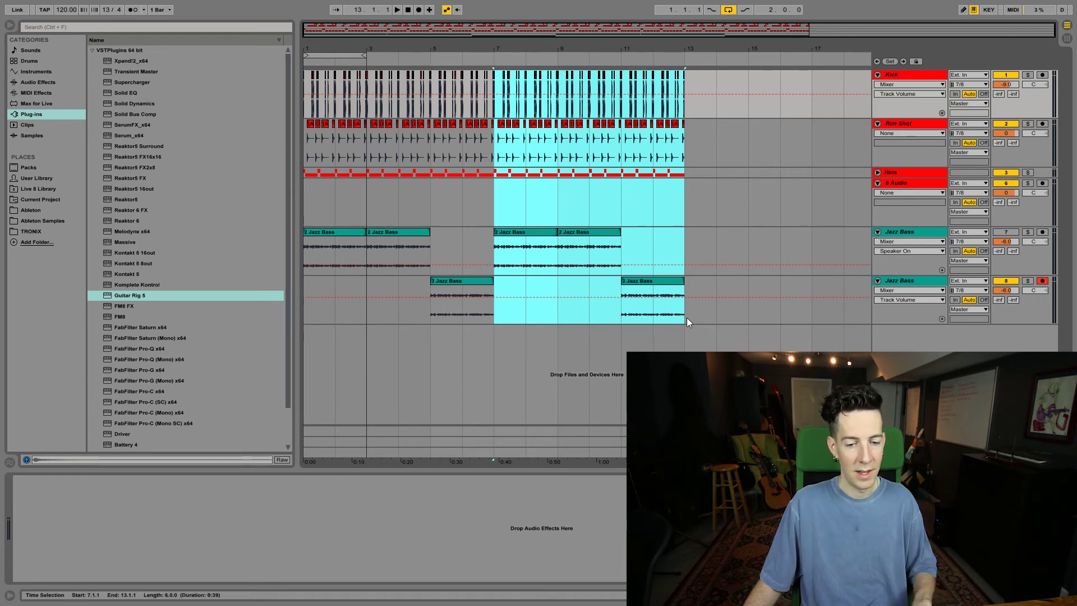
drag(684, 318, 518, 158)
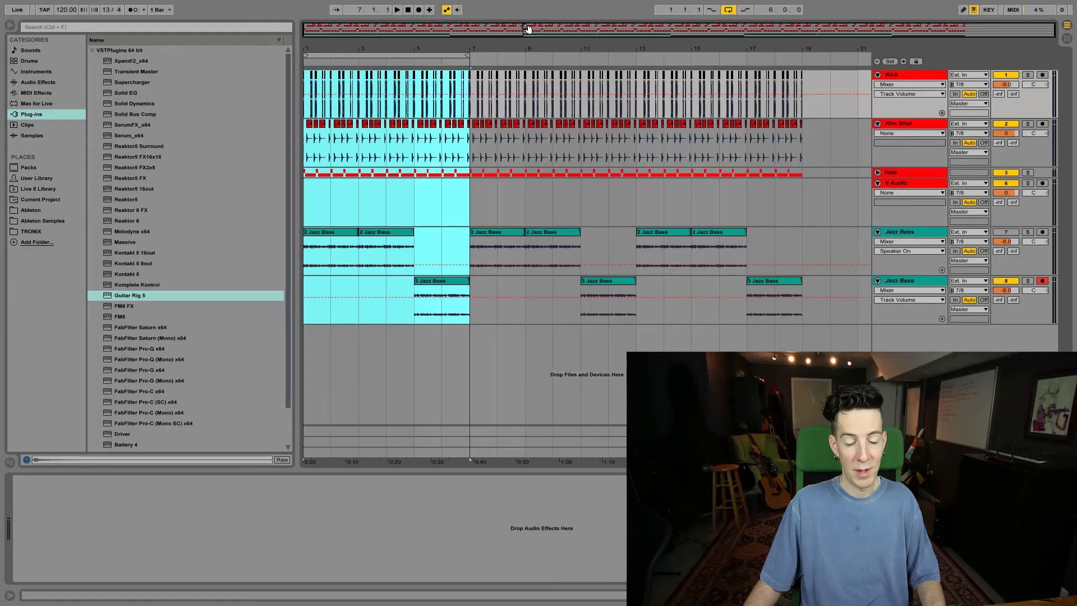
Delete the empty 6 Audio track.
click(913, 184)
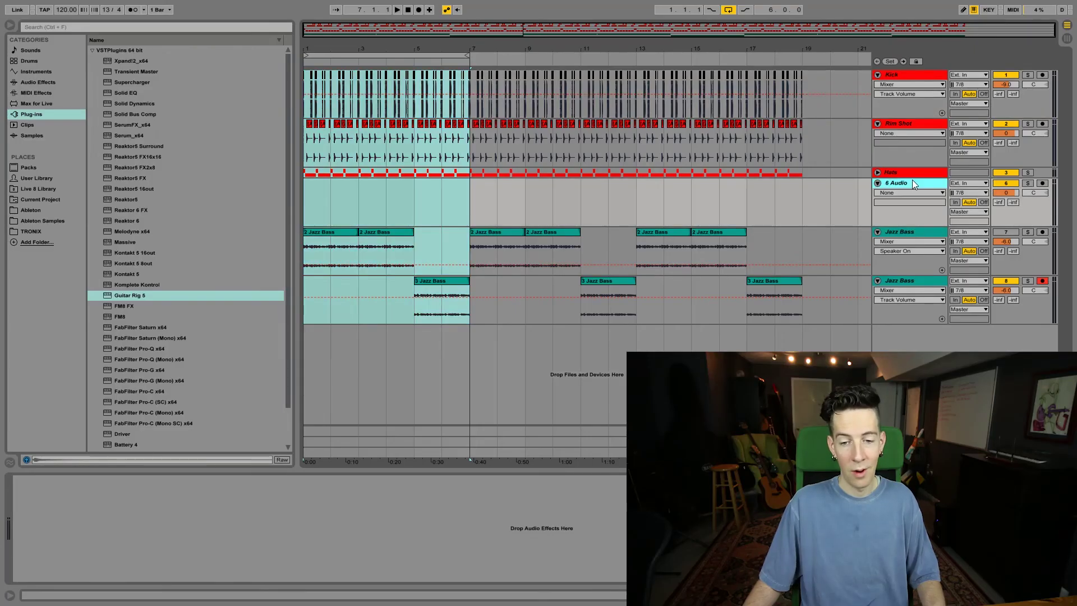
click(812, 203)
key(Delete)
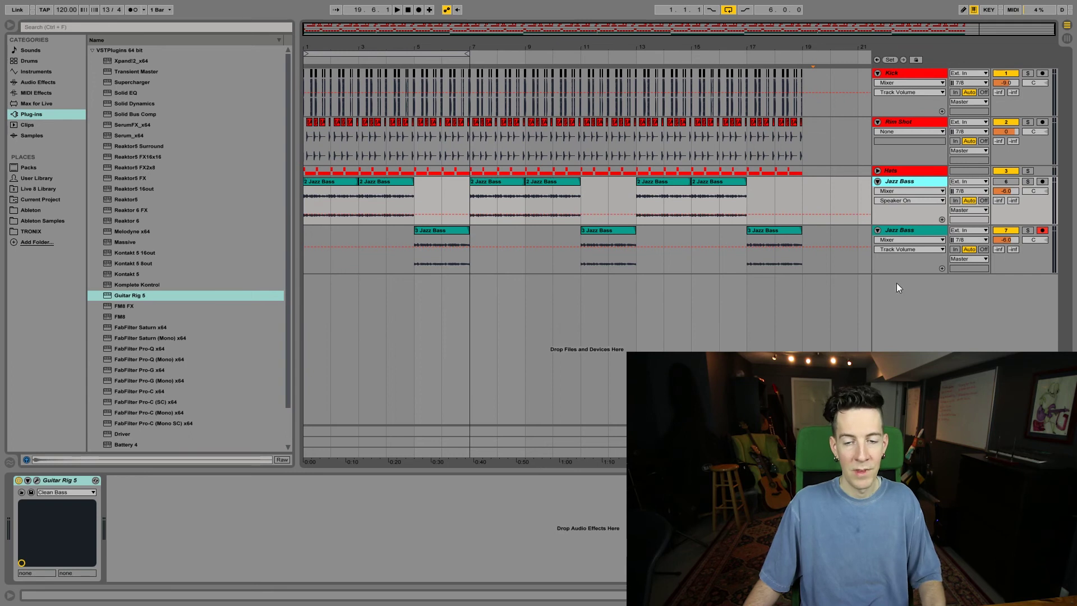
Fold both Jazz Bass tracks and the Rim Shot and Kick tracks.
click(828, 33)
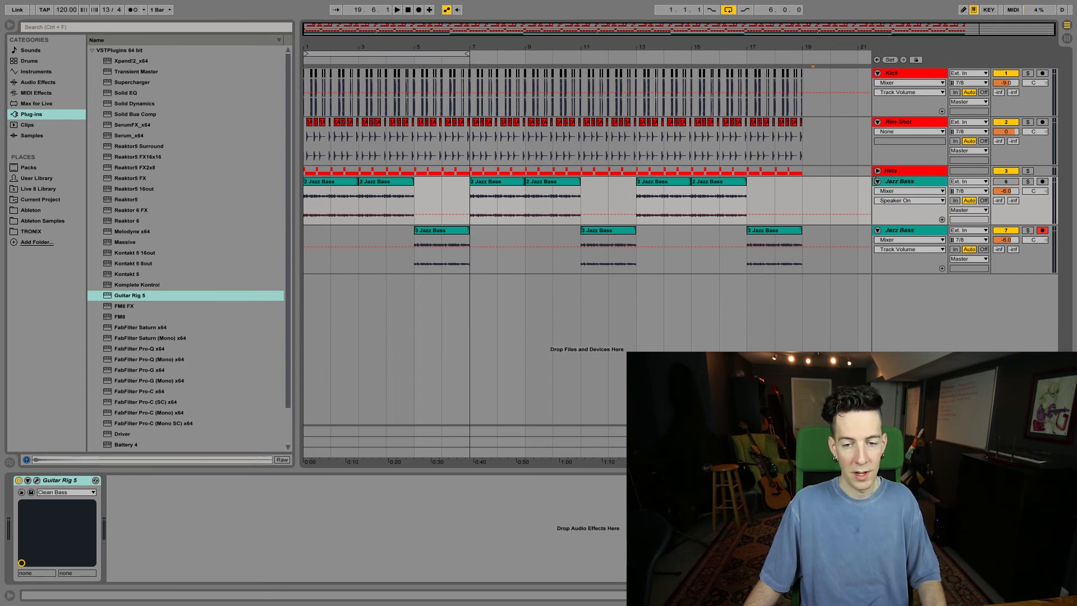
click(877, 181)
click(877, 191)
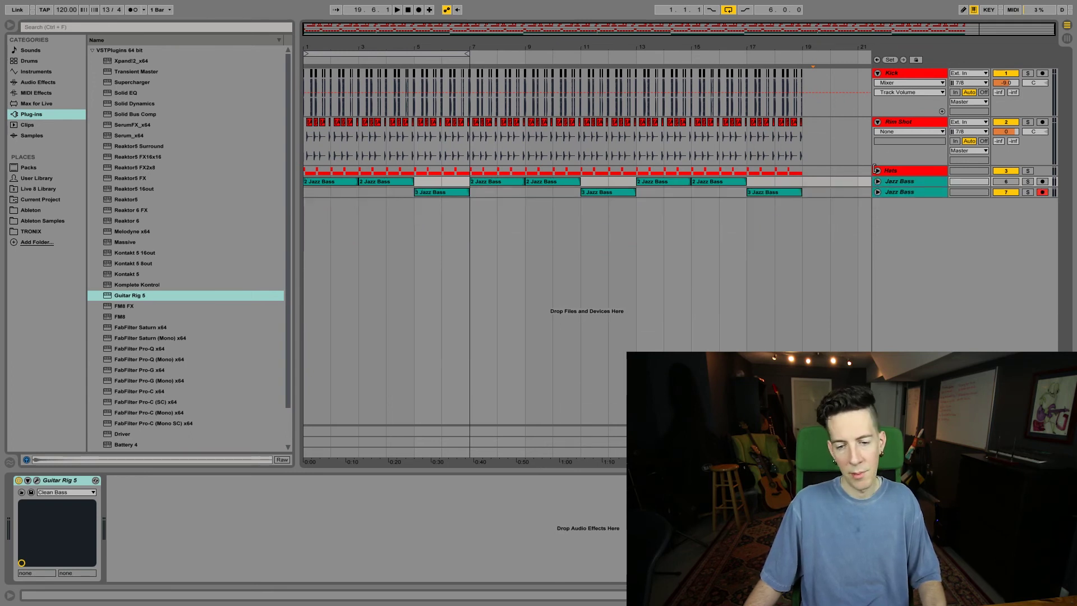
click(876, 121)
click(878, 72)
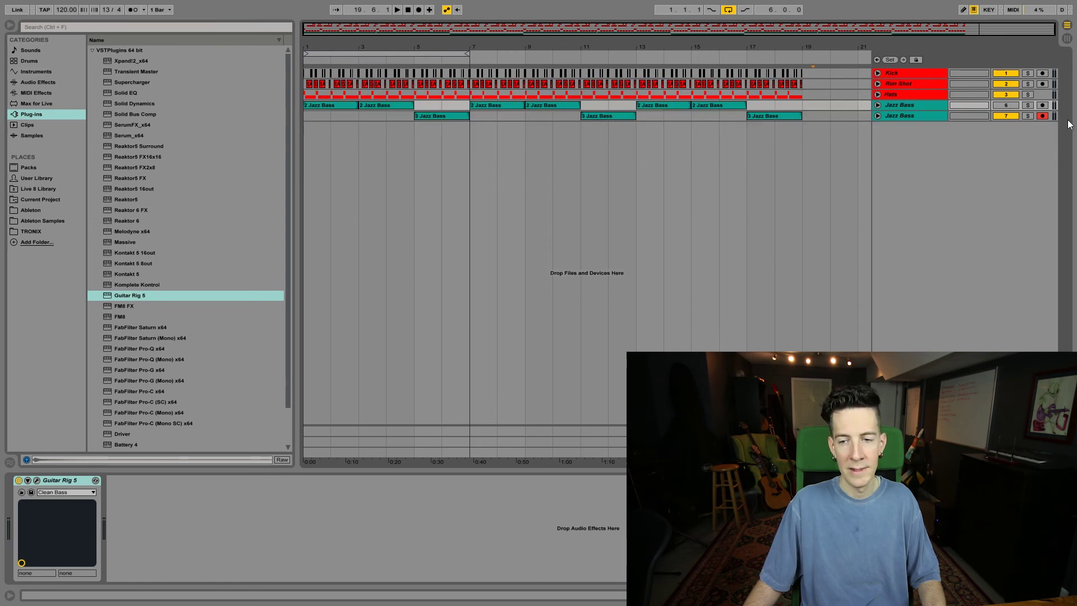
Insert a new MIDI track for the keys part.
click(927, 106)
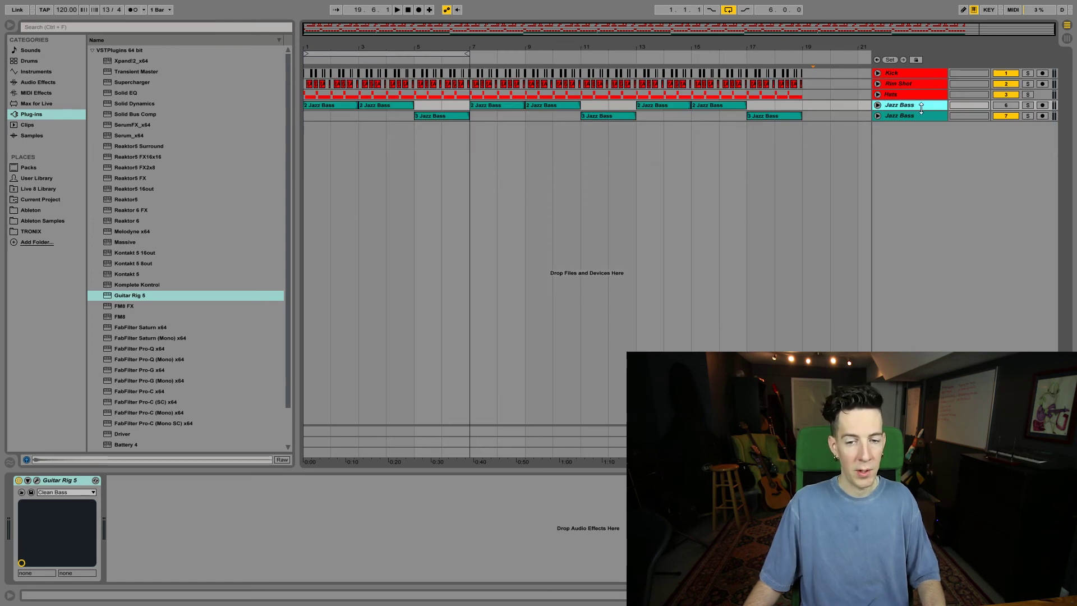
click(798, 36)
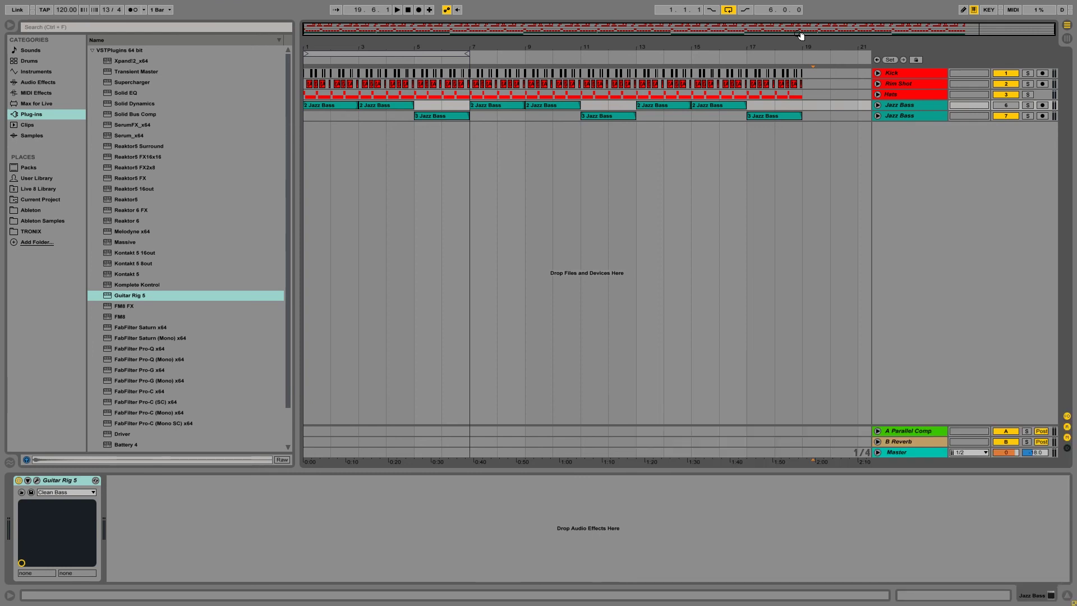
key(ctrl+shift+t)
key(ctrl+shift+s)
key(Escape)
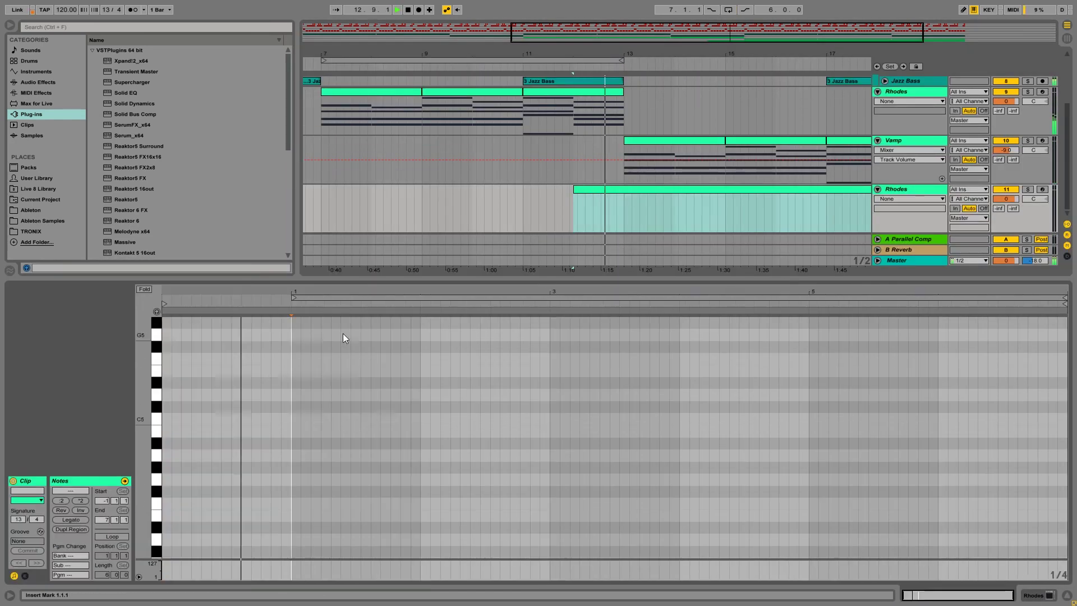
Enter the melody notes F#5 and E5 leading into bar 1 and a six-beat C#5 on bar 1 of the lower Rhodes clip.
click(275, 418)
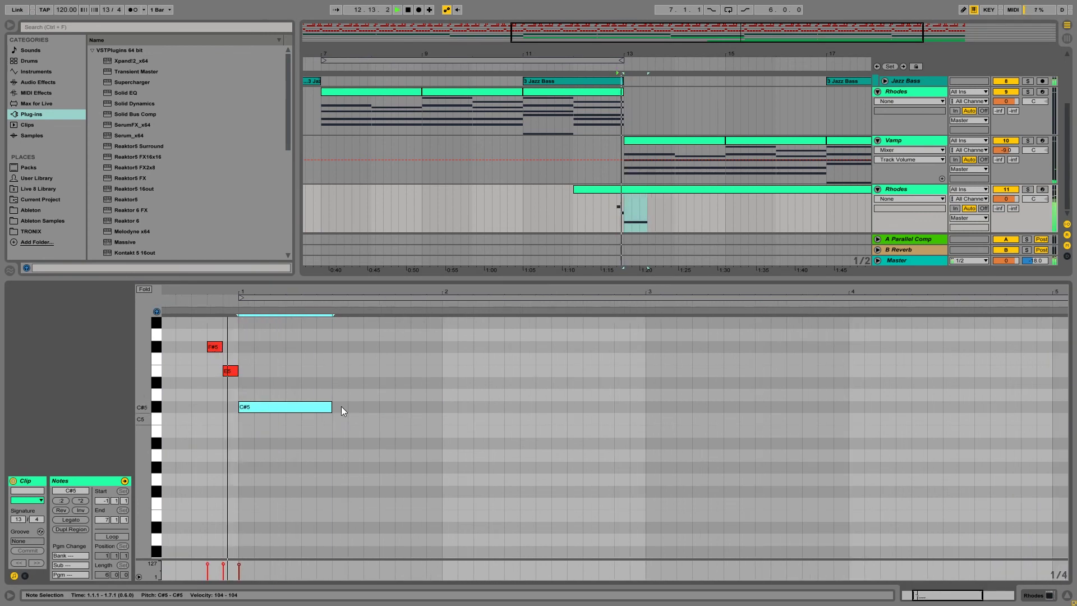
drag(335, 431, 443, 440)
drag(489, 430, 551, 429)
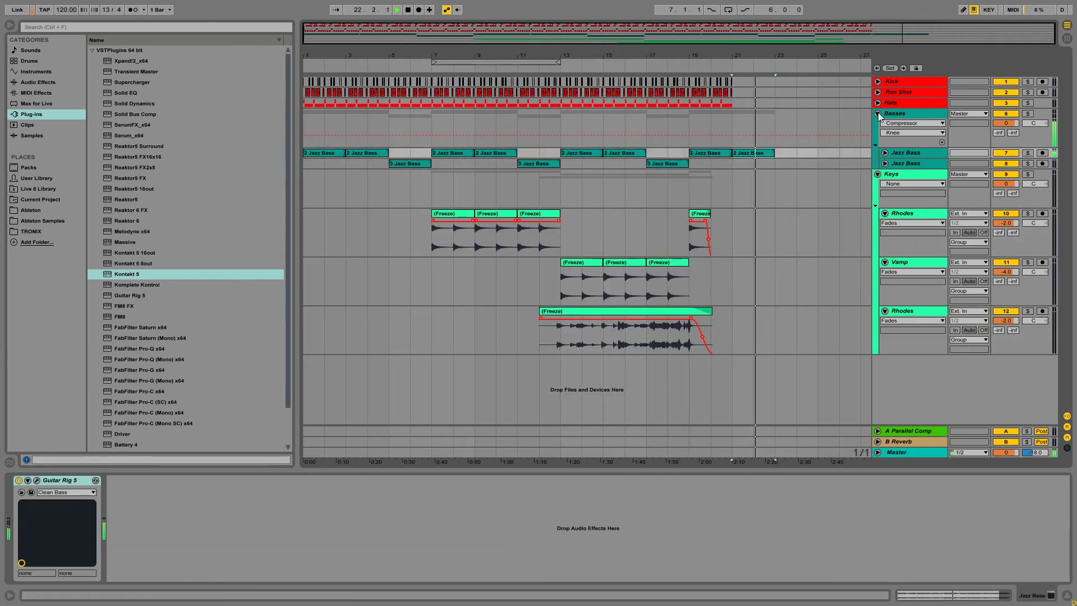
Fold the Basses group and expand the Compressor on the Keys group.
click(877, 112)
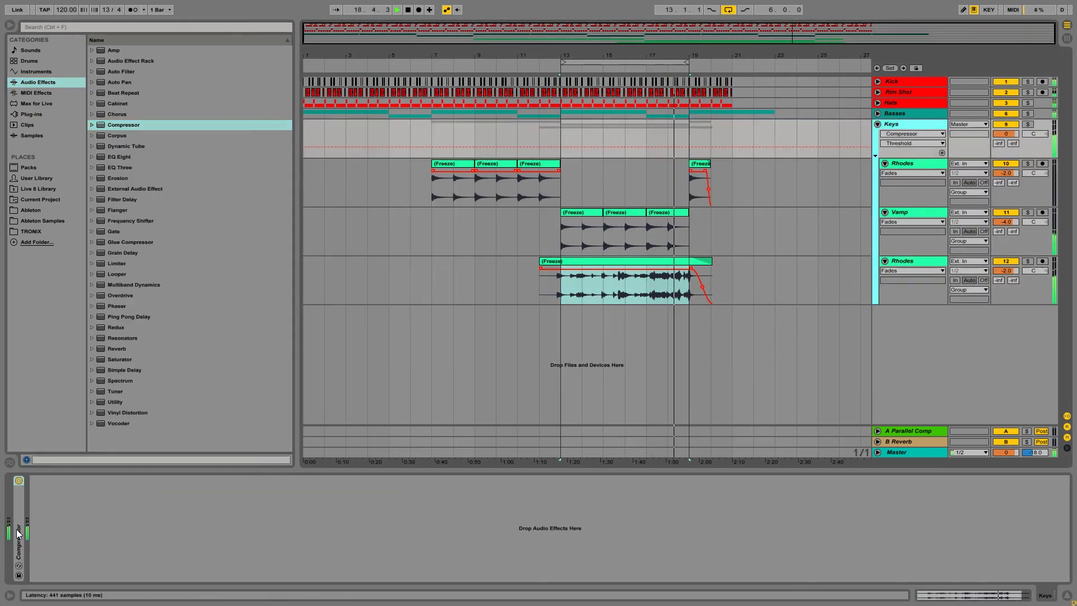
double_click(18, 533)
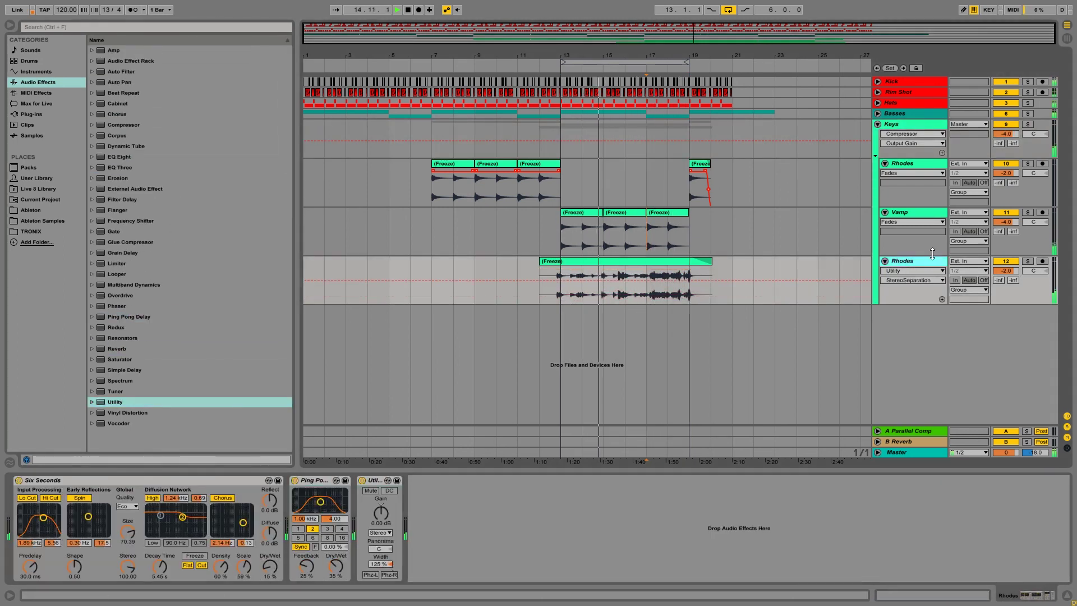
Switch to the Session View mixer and adjust the release of the Glue Compressor on the Kick track.
key(Tab)
click(314, 45)
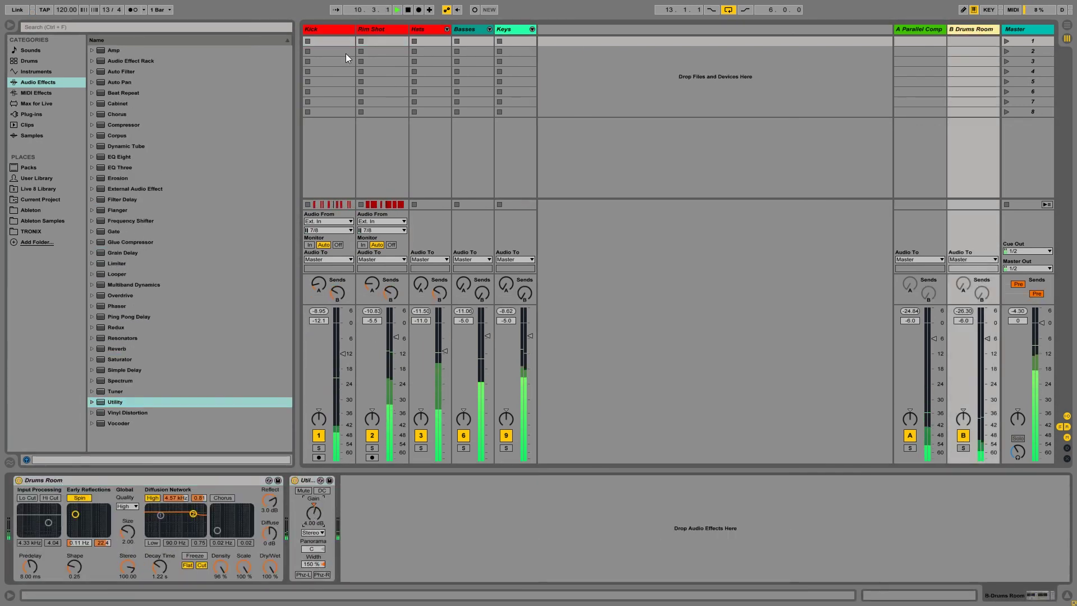
click(390, 293)
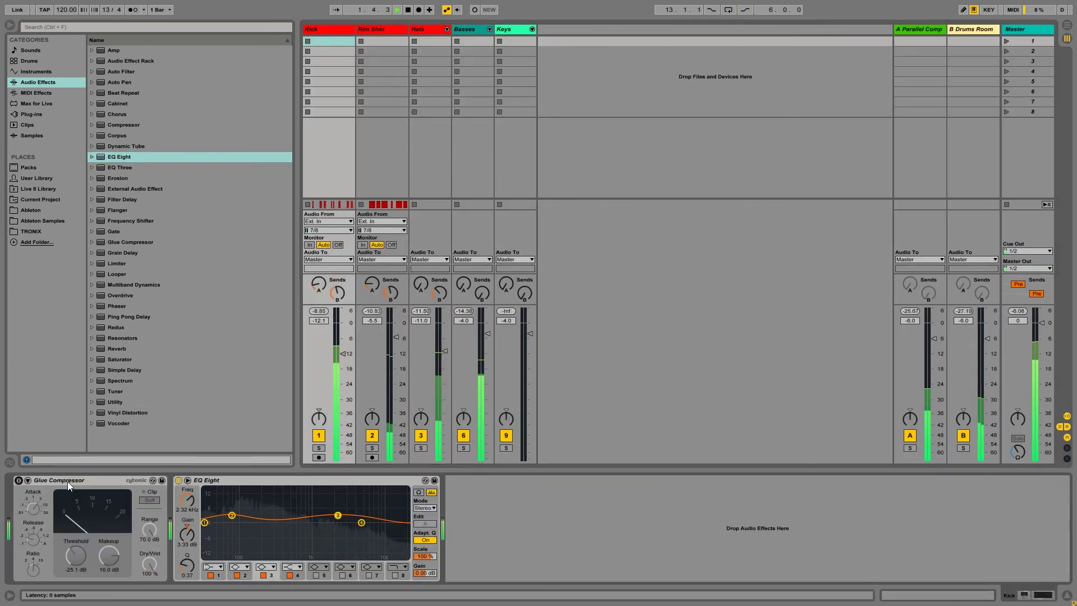
drag(27, 534, 27, 547)
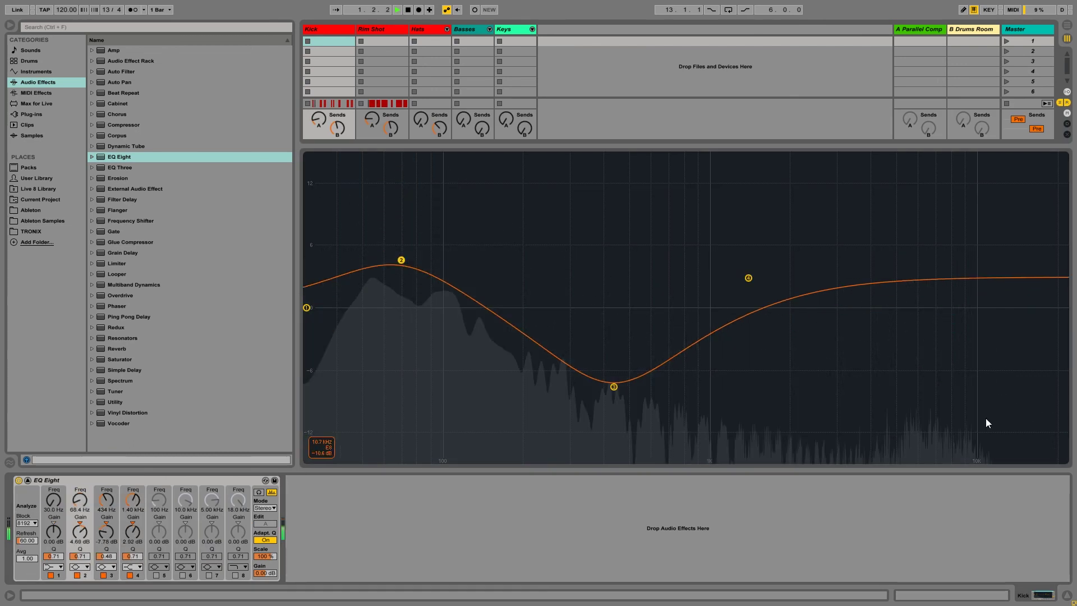